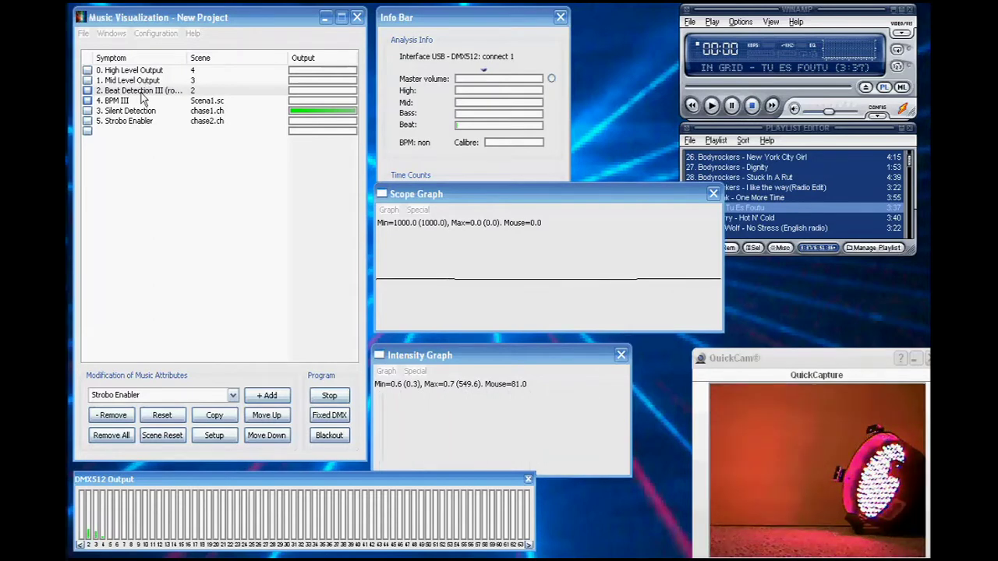
Edit the Beat Detection III symptom's scene so channels 3 and 4 are at 1, and save it as Scena2.
double_click(142, 90)
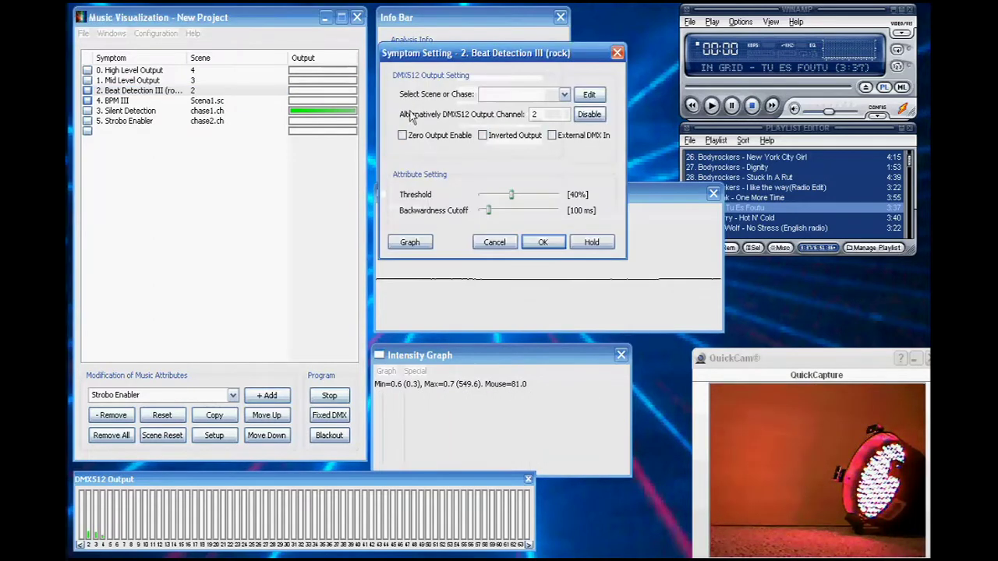
left_click(588, 94)
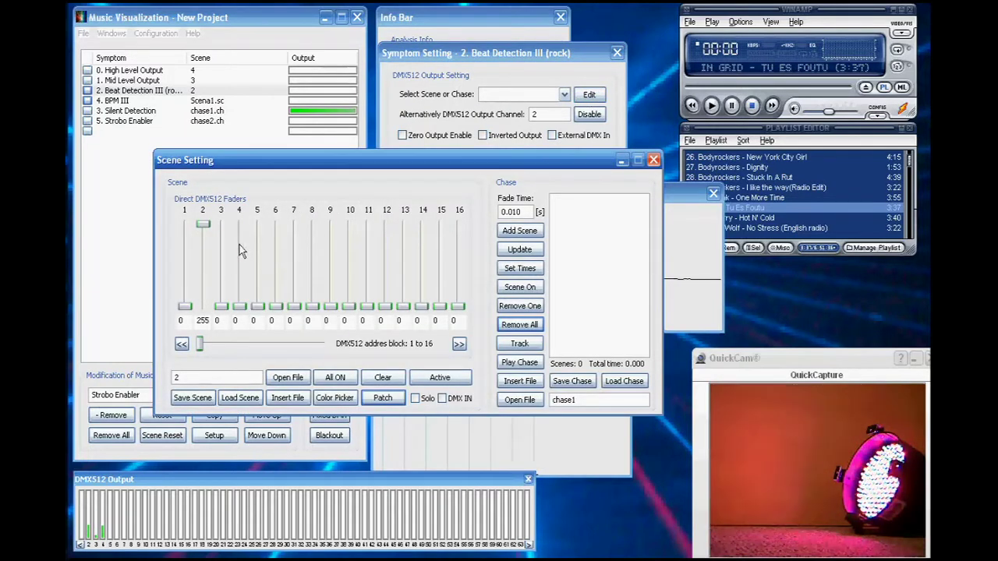
left_click(221, 307)
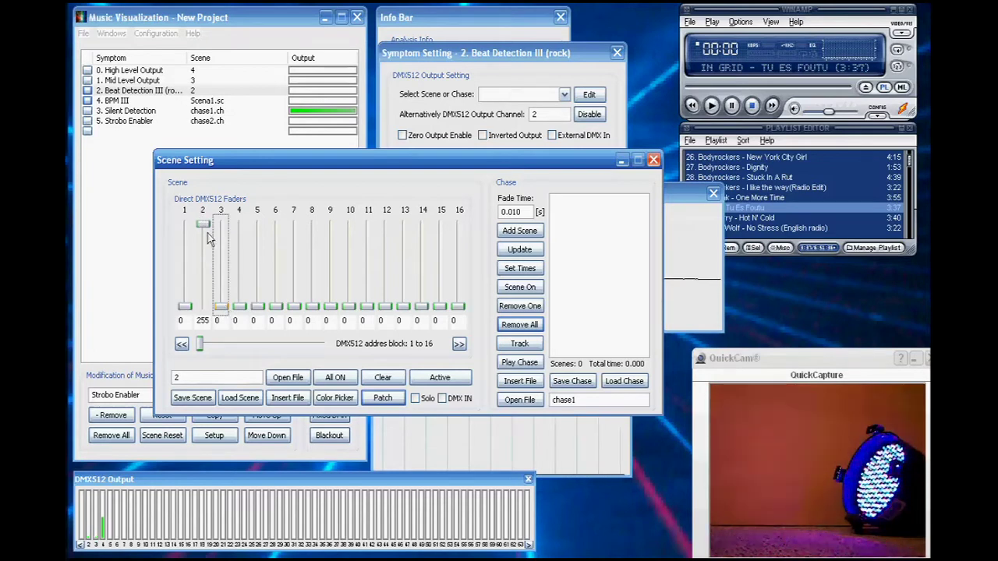
left_click(239, 307)
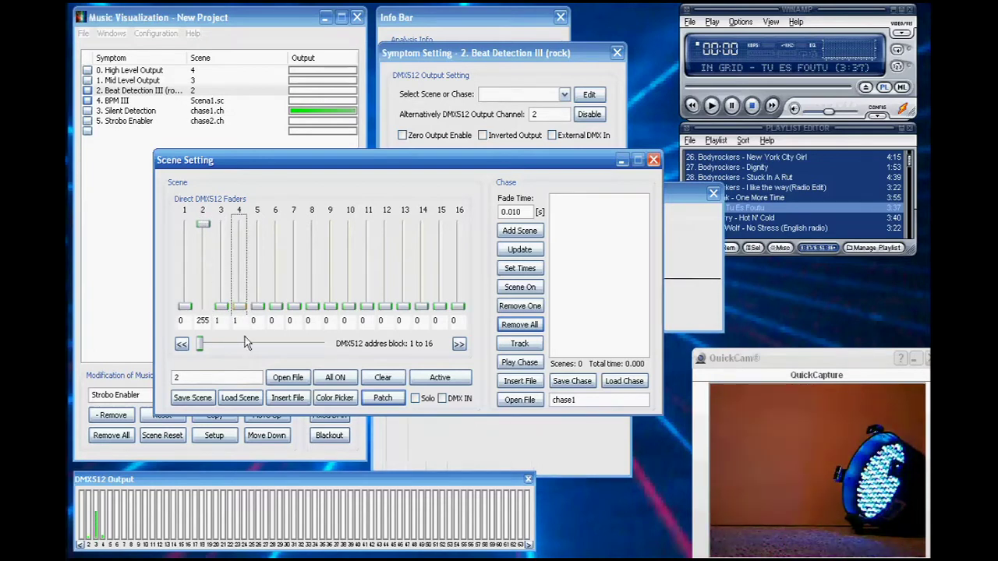
double_click(241, 380)
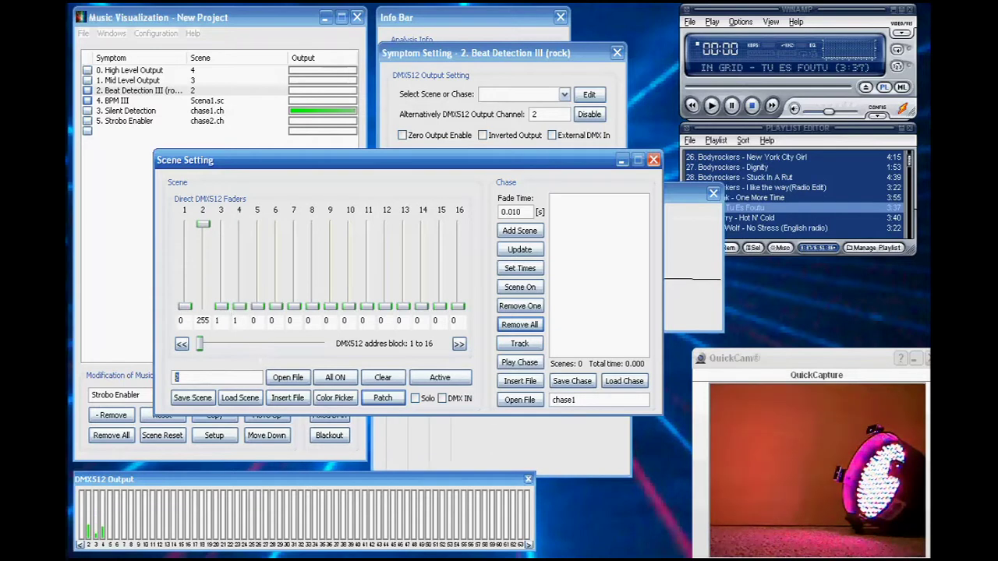
type("Scena2")
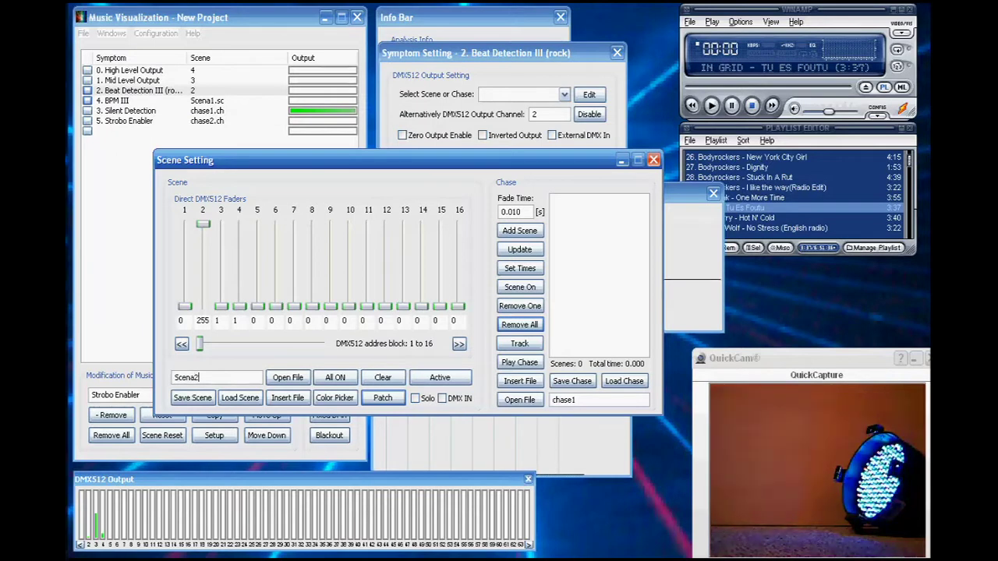
left_click(191, 397)
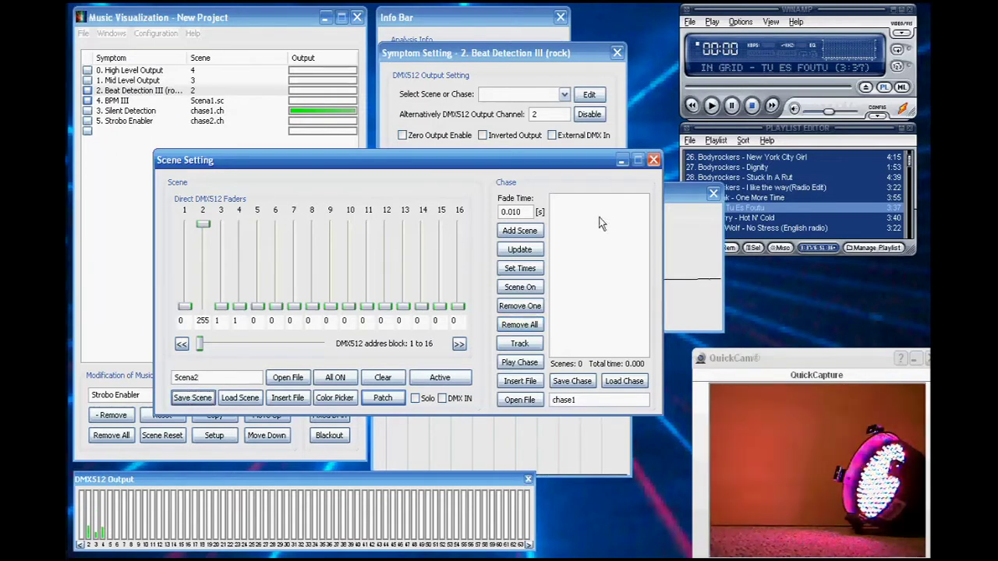
left_click(653, 160)
Assign the scene Scena2.sc to the Beat Detection III symptom.
left_click(505, 96)
type("sce")
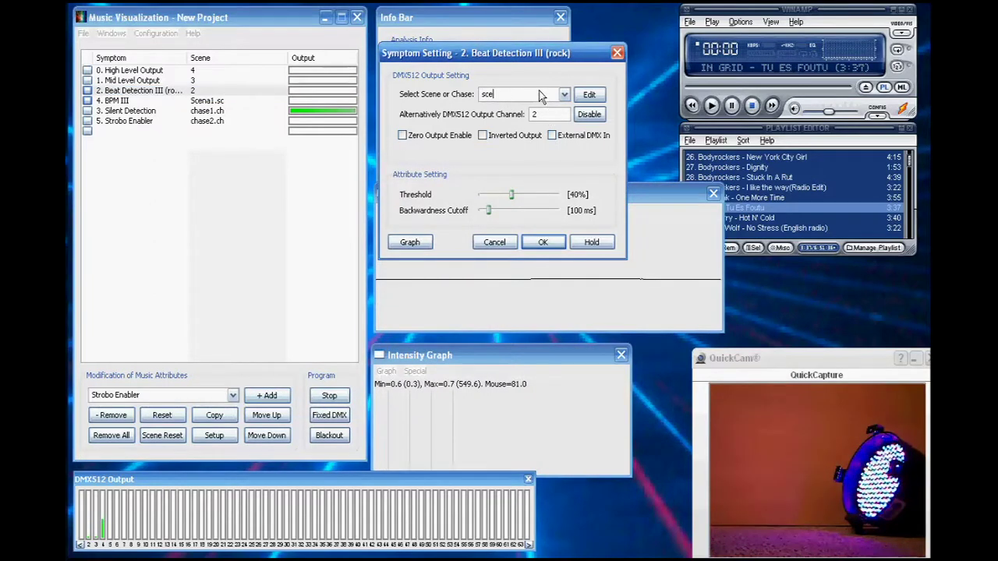
key("Down")
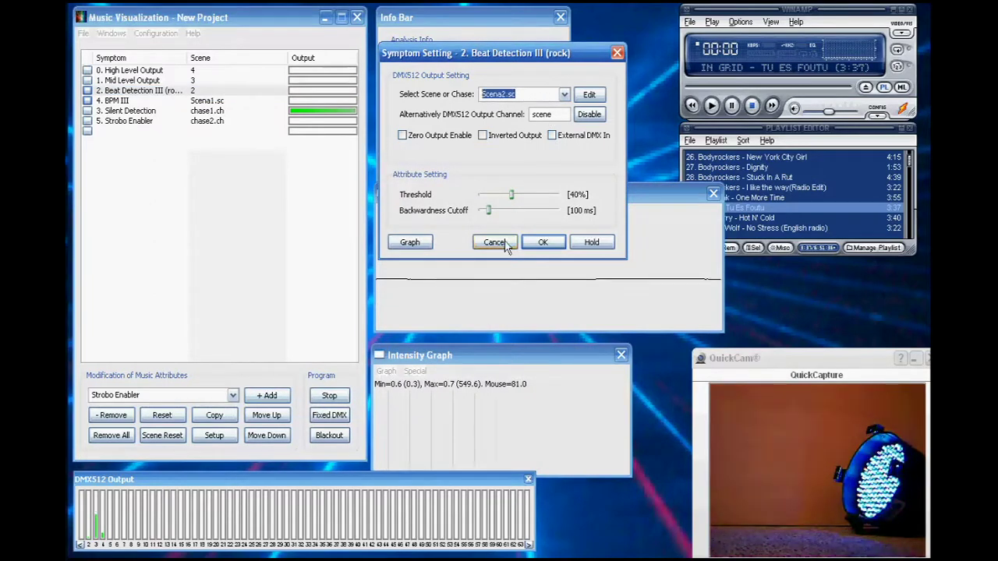
left_click(543, 242)
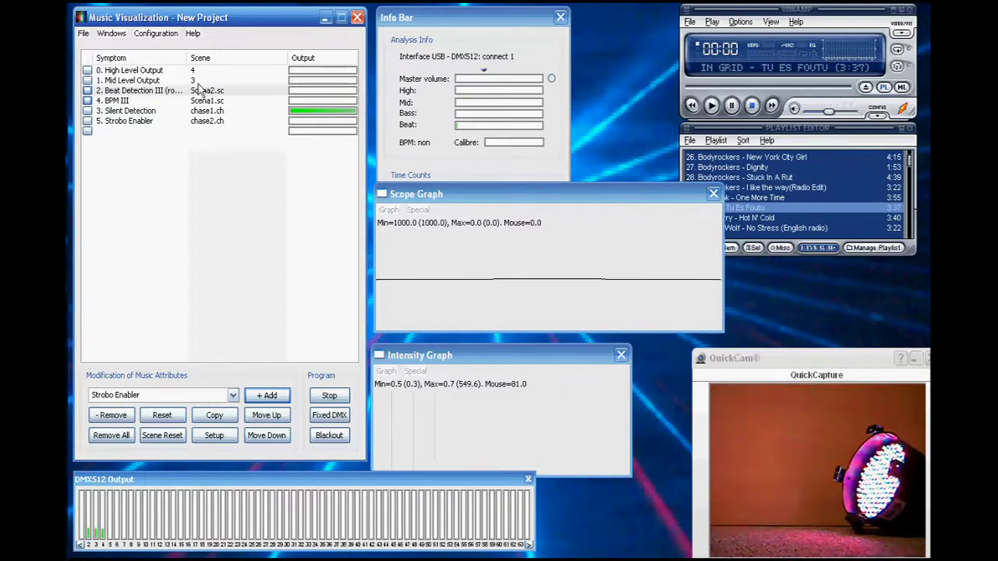
Duplicate the BPM III symptom and set the copy's threshold to 69%.
left_click(122, 103)
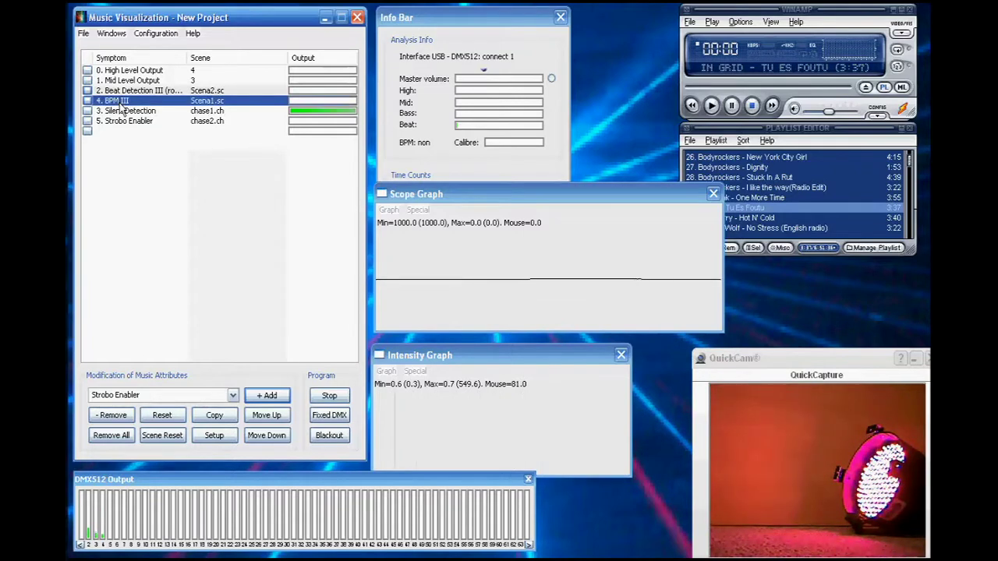
left_click(214, 415)
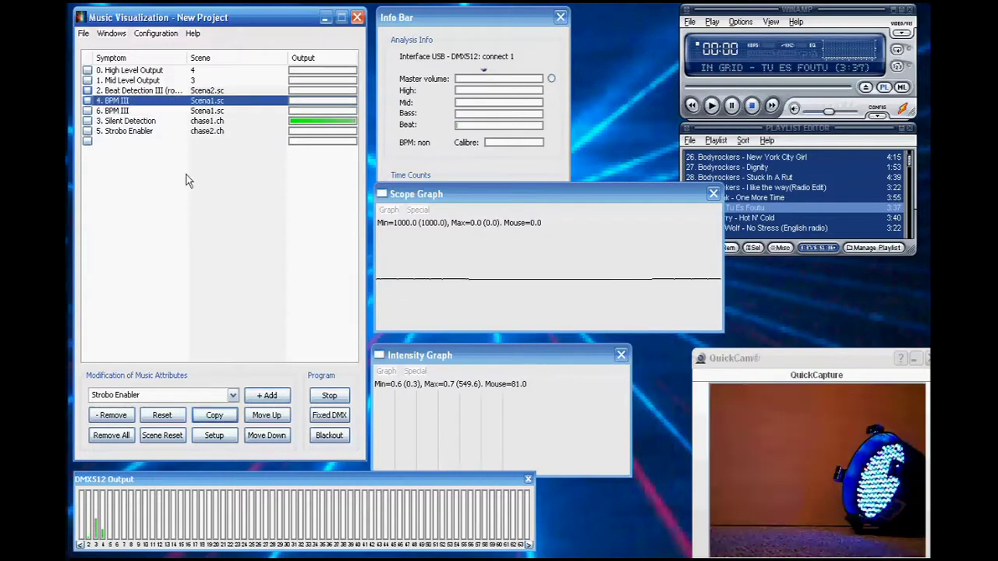
double_click(117, 111)
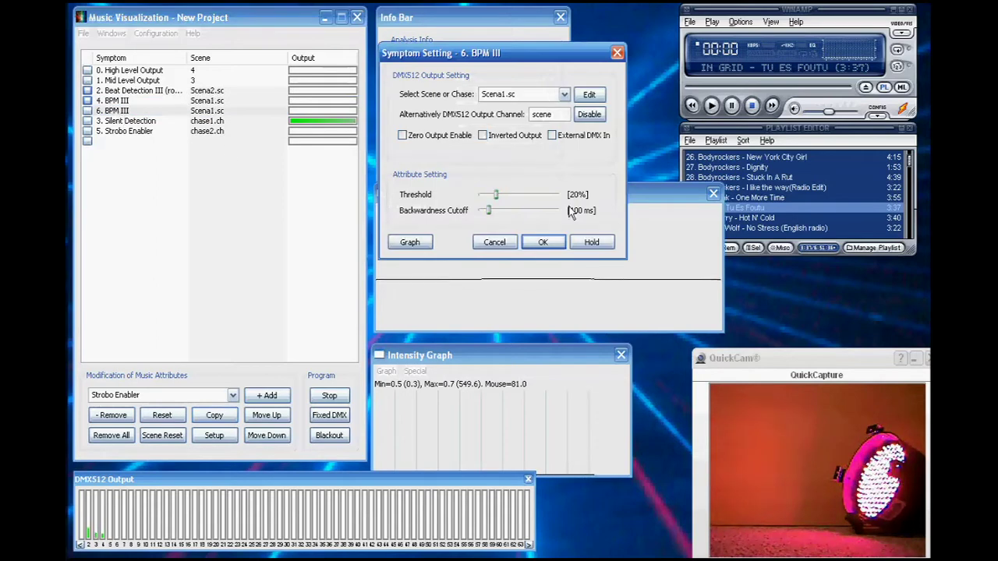
left_click(511, 195)
left_click_drag(523, 202, 544, 200)
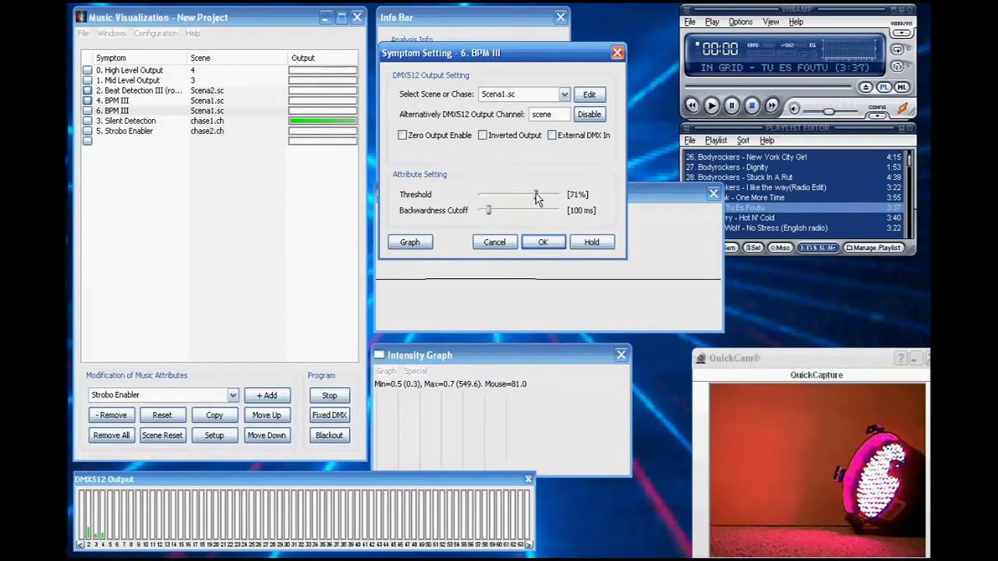
left_click_drag(536, 199, 533, 201)
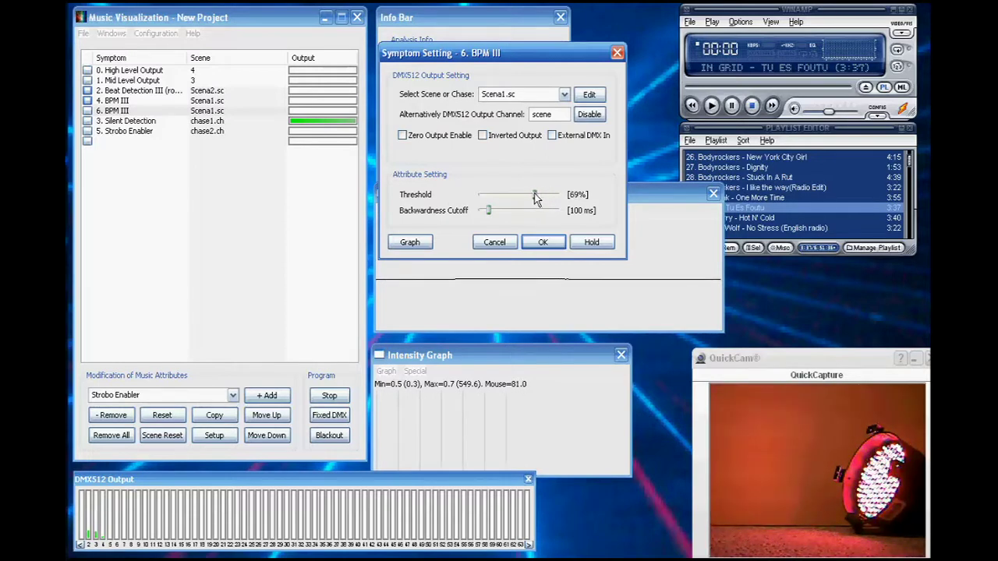
left_click(544, 242)
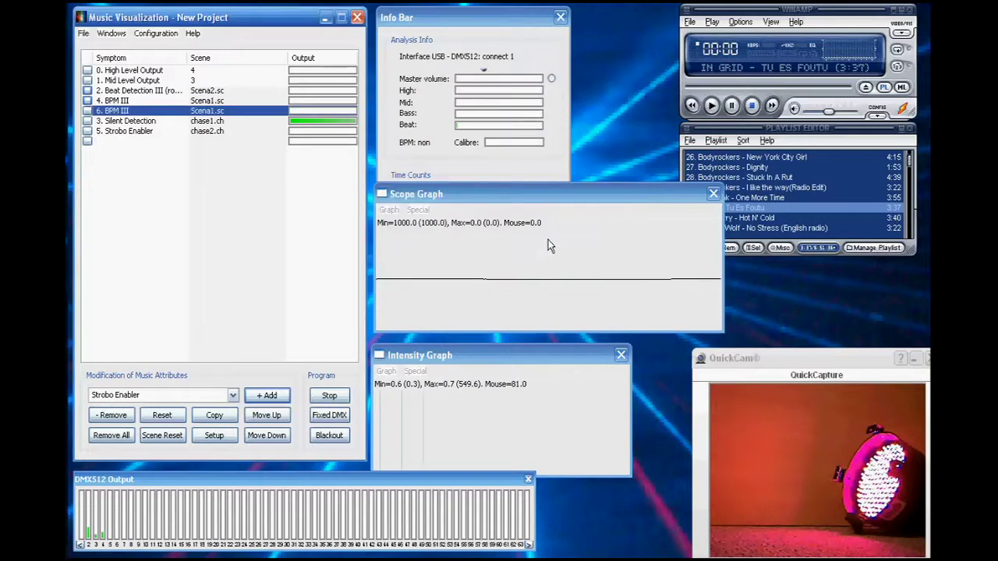
Open the scene of symptom 4 BPM III for editing and lower channels 3 and 4 to 1.
double_click(119, 102)
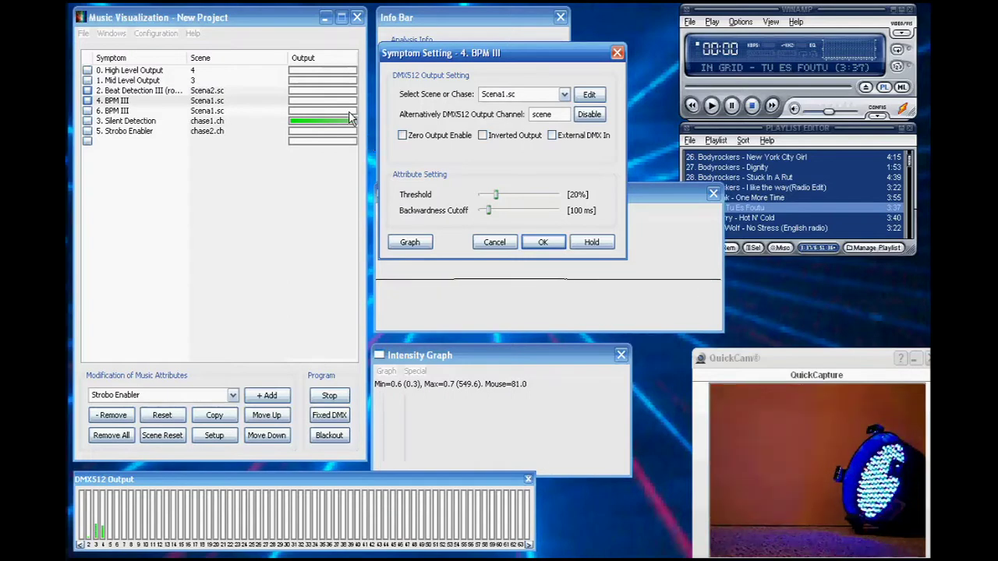
left_click(588, 94)
left_click_drag(507, 165, 510, 196)
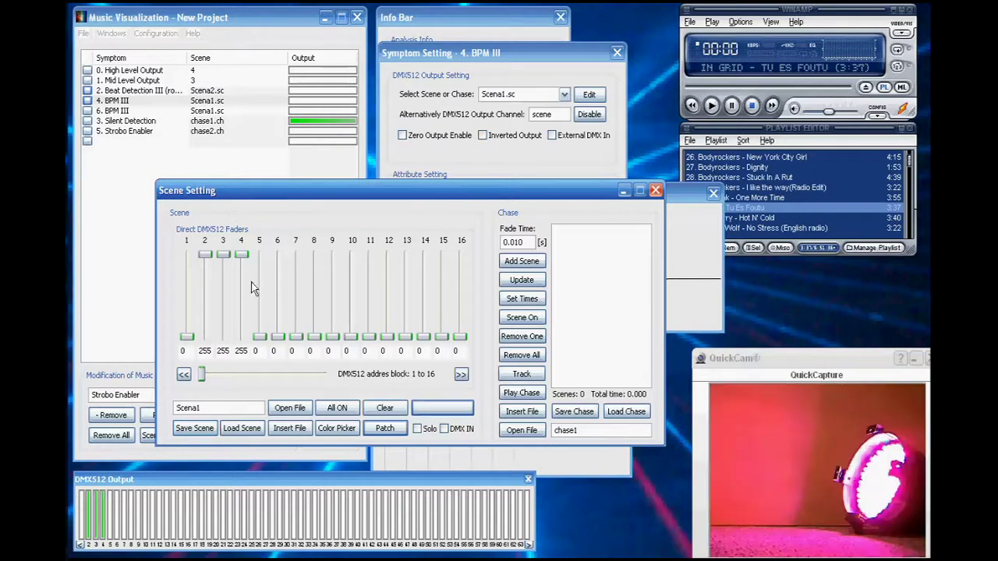
left_click_drag(223, 255, 227, 340)
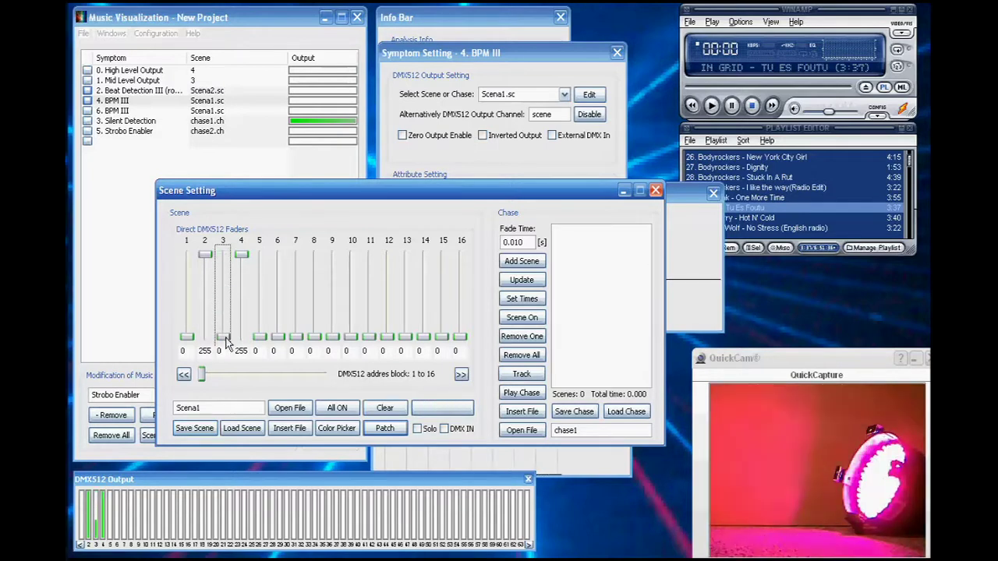
left_click_drag(241, 255, 243, 337)
left_click(224, 335)
key("Down")
key("Down")
key("Down")
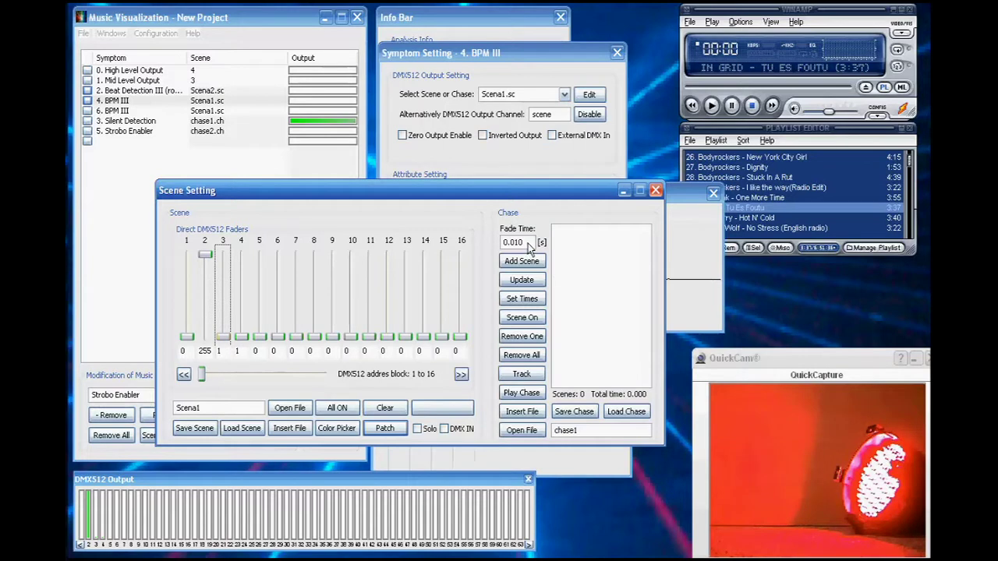
Set the fade time to 0 seconds and add the current fader state as the chase's first scene.
left_click_drag(527, 245, 505, 244)
type("0")
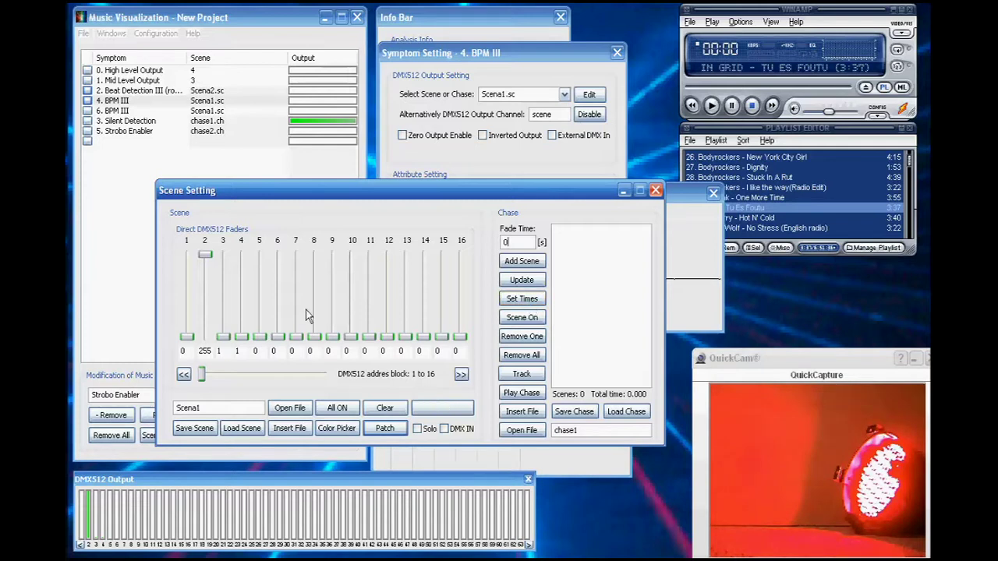
left_click(518, 261)
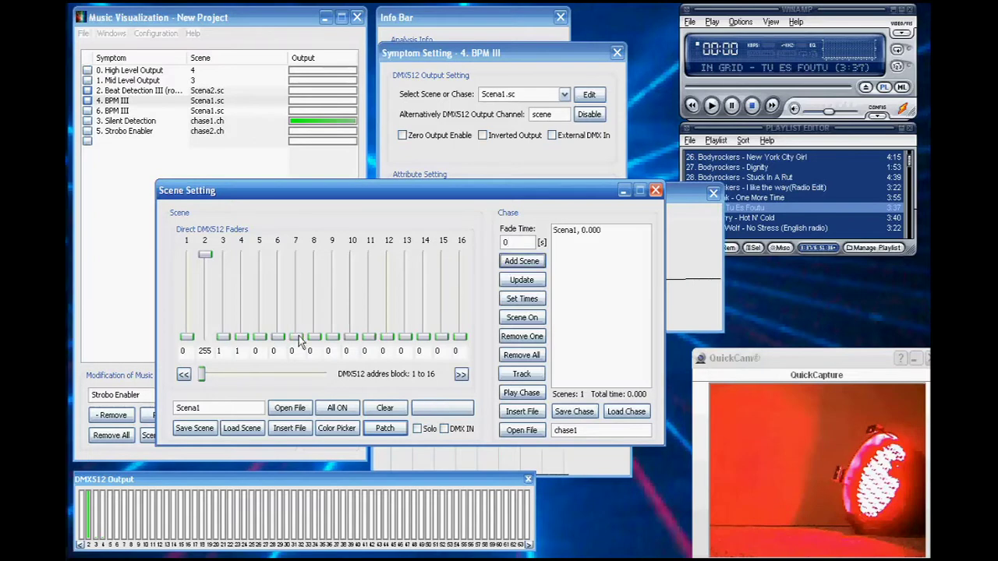
Add three more scenes to the chase while raising channel 4 to 105 and channel 3 to 51 and lowering channel 2 to 201.
left_click_drag(241, 337, 241, 303)
left_click(527, 264)
left_click(521, 261)
left_click_drag(205, 337, 223, 320)
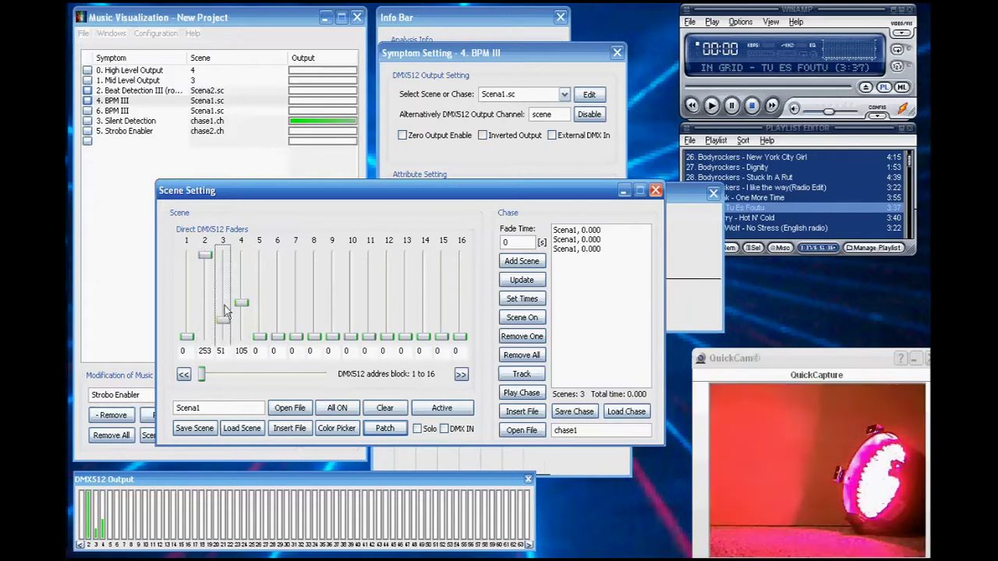
left_click_drag(204, 255, 200, 263)
left_click(521, 260)
Save the chase under the name chase3 and close the scene editor.
left_click(590, 431)
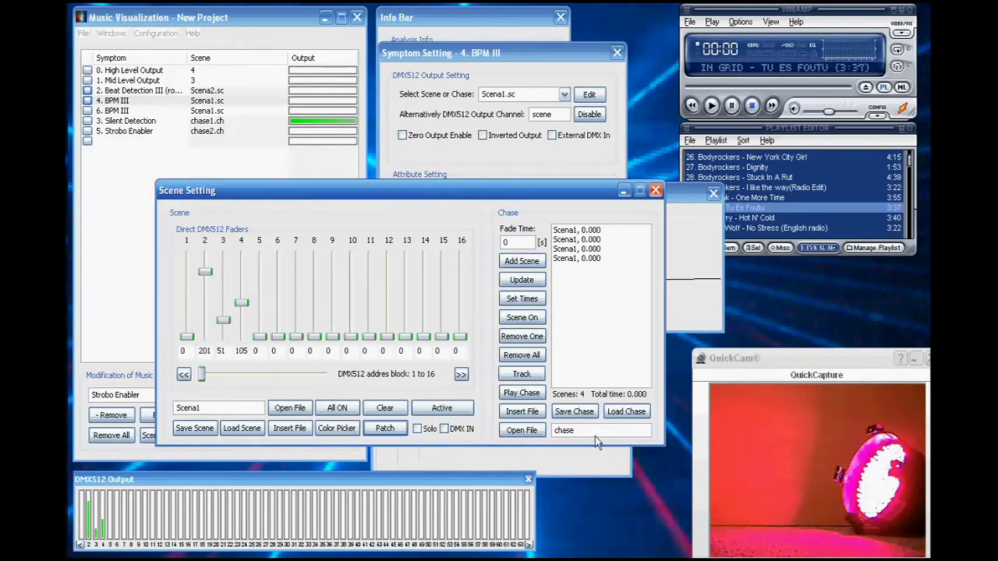
type("3")
left_click(578, 414)
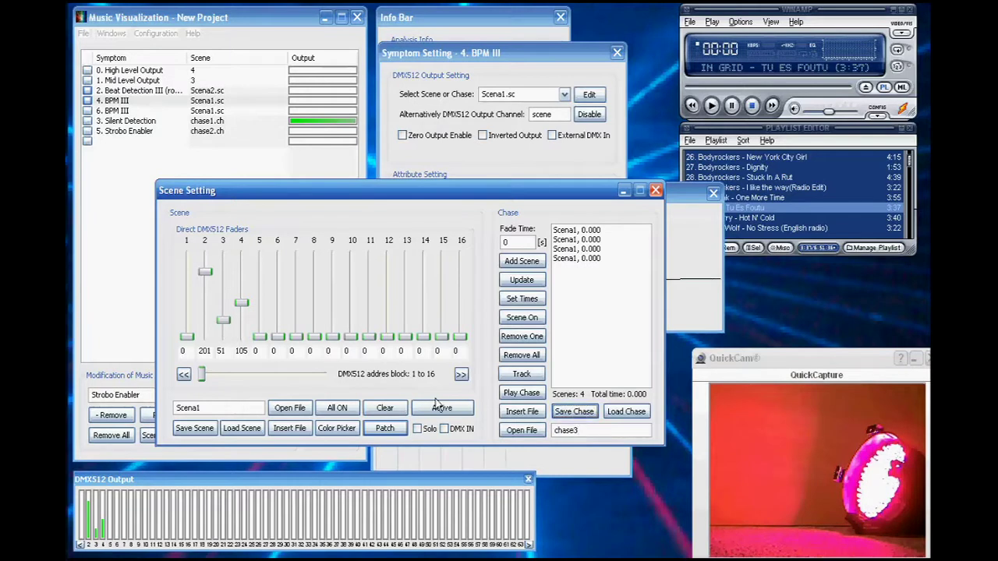
left_click(655, 190)
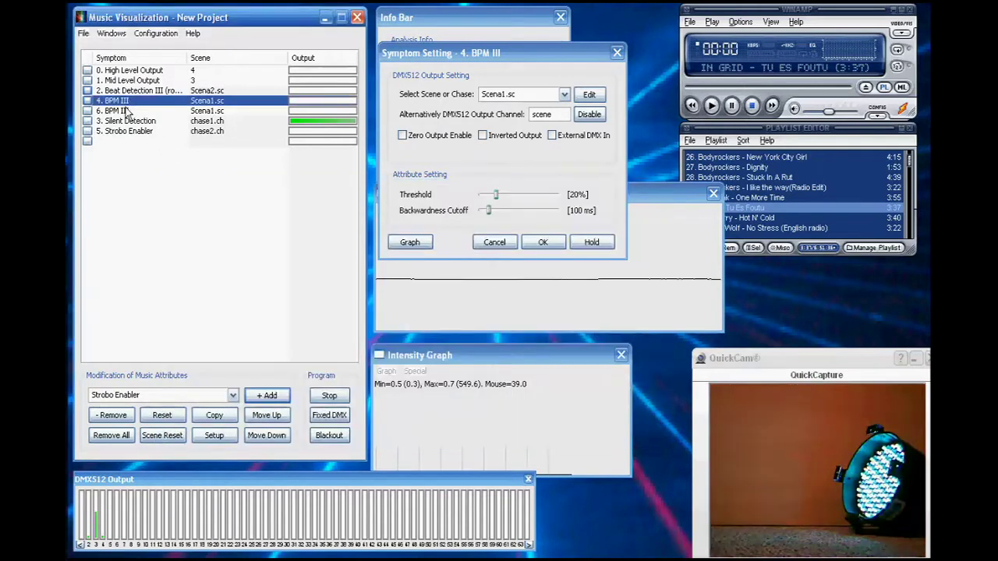
Assign the chase Chase3.ch to symptom 4 BPM III, with Play On Treshold enabled.
left_click(483, 156)
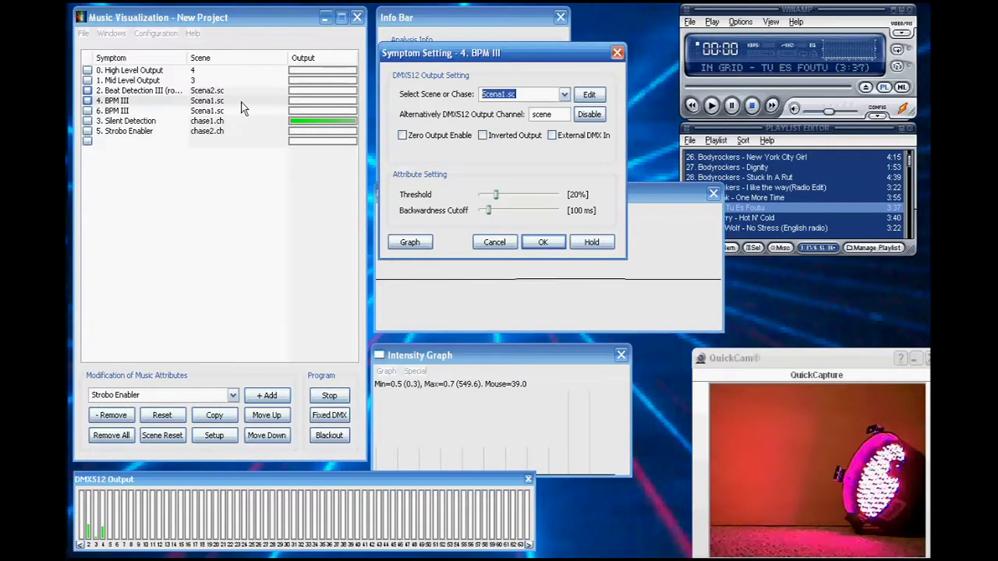
type("cha")
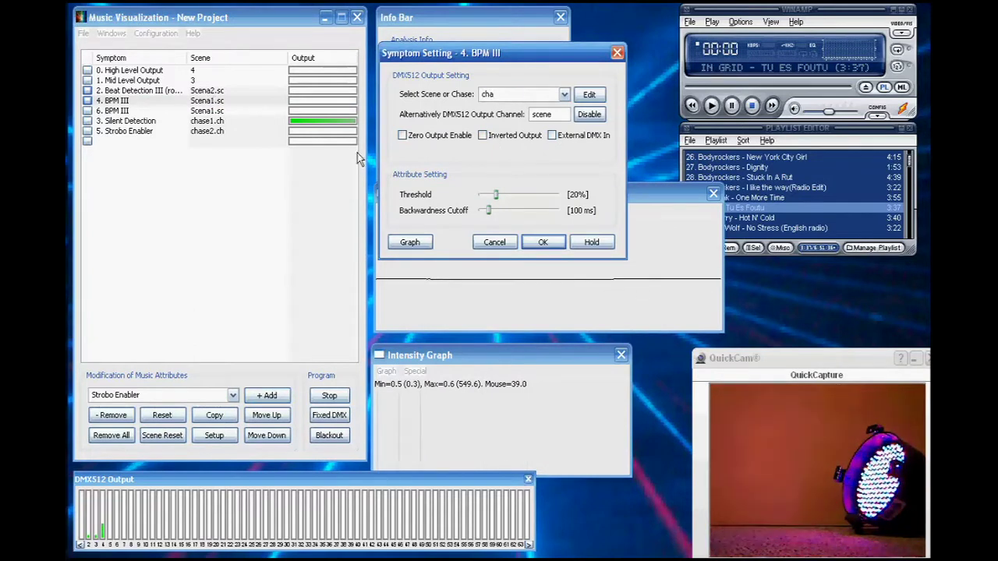
key("Down")
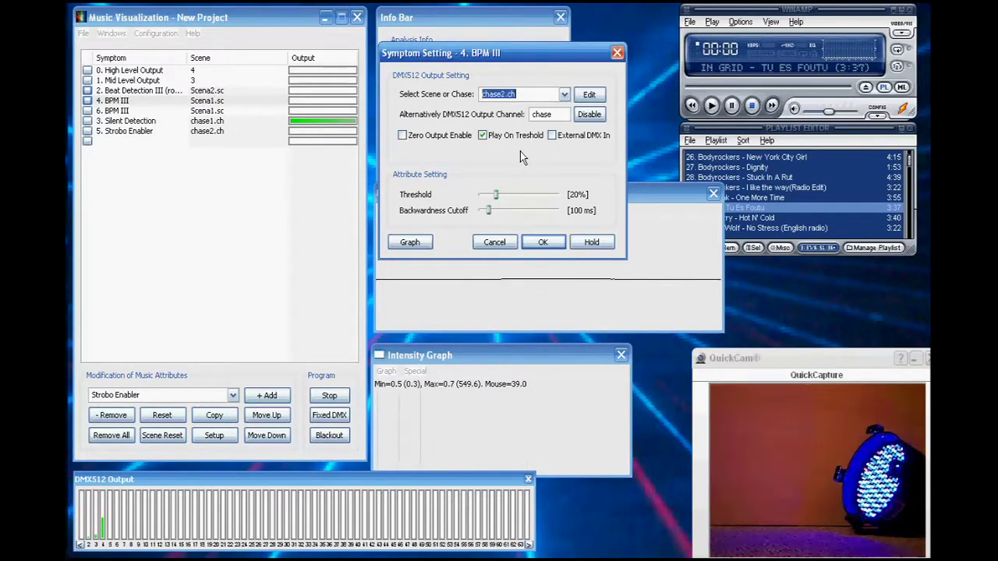
key("Down")
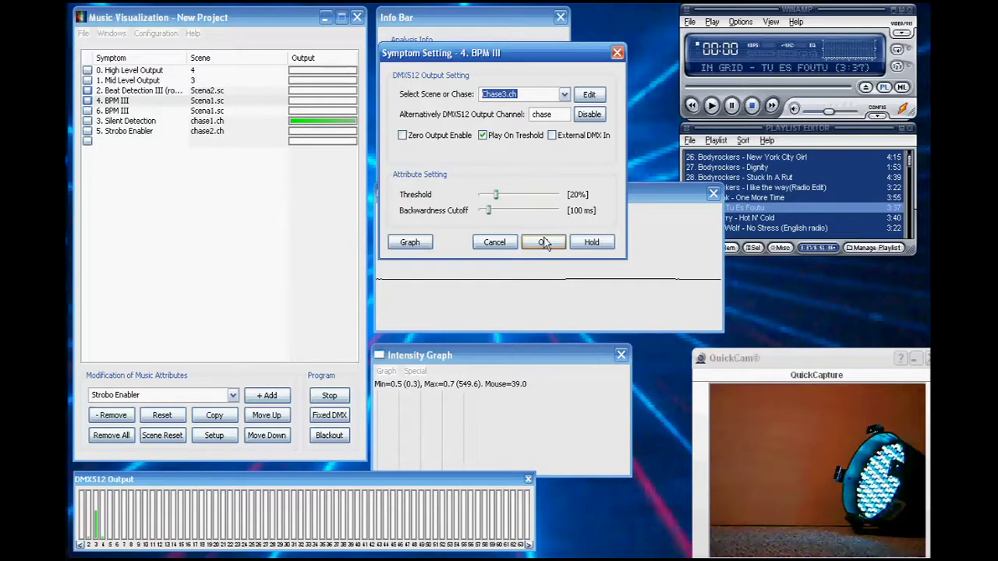
left_click(543, 243)
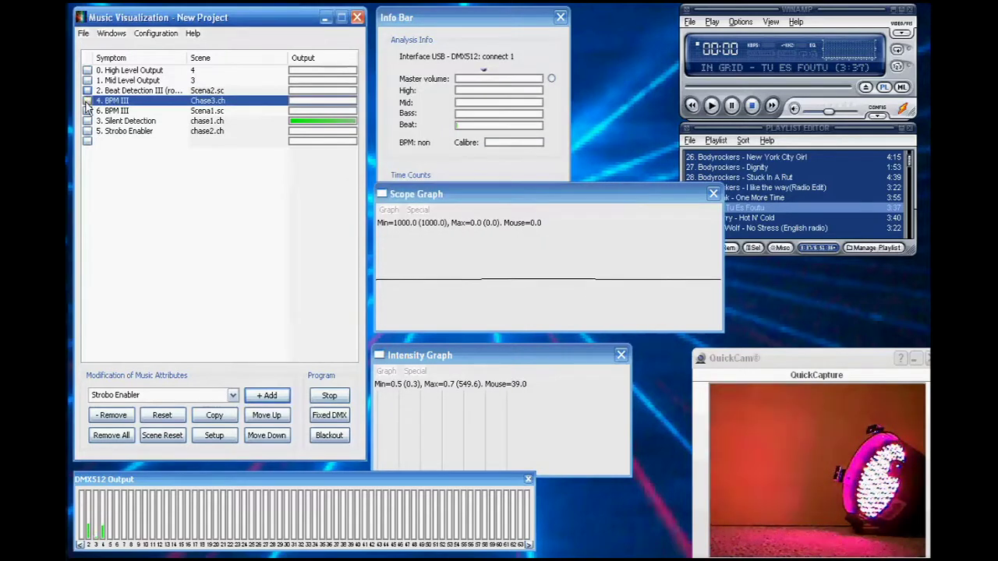
Preview Chase3.ch by switching off Silent Detection and forcing symptom 4 BPM III on, and return both to normal operation.
left_click(87, 102)
left_click(88, 101)
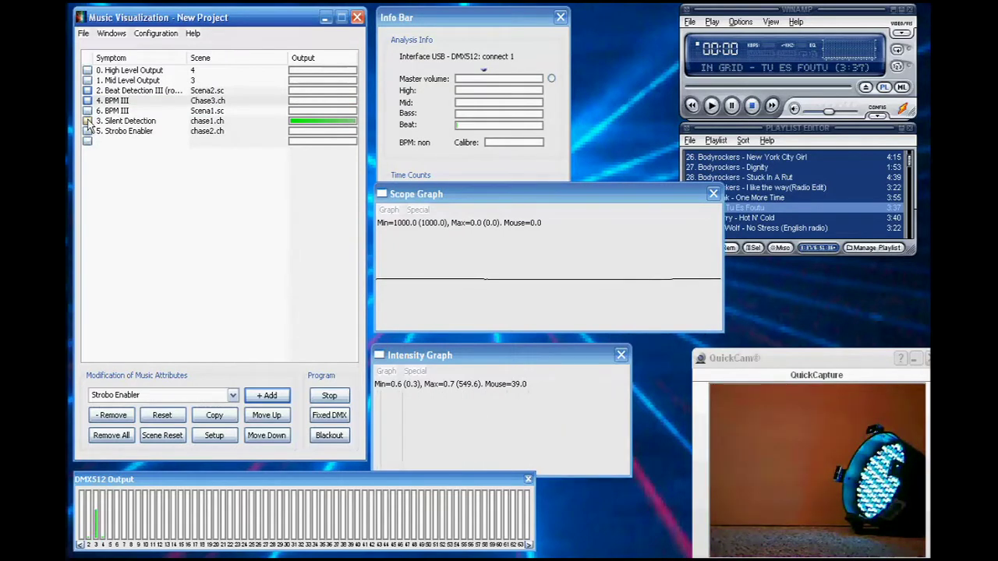
left_click(87, 121)
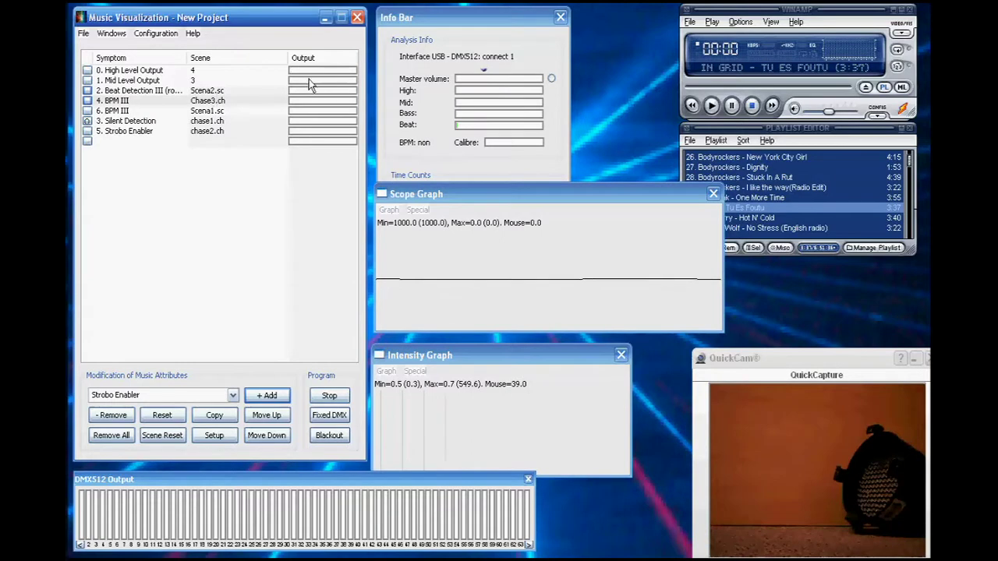
left_click(87, 100)
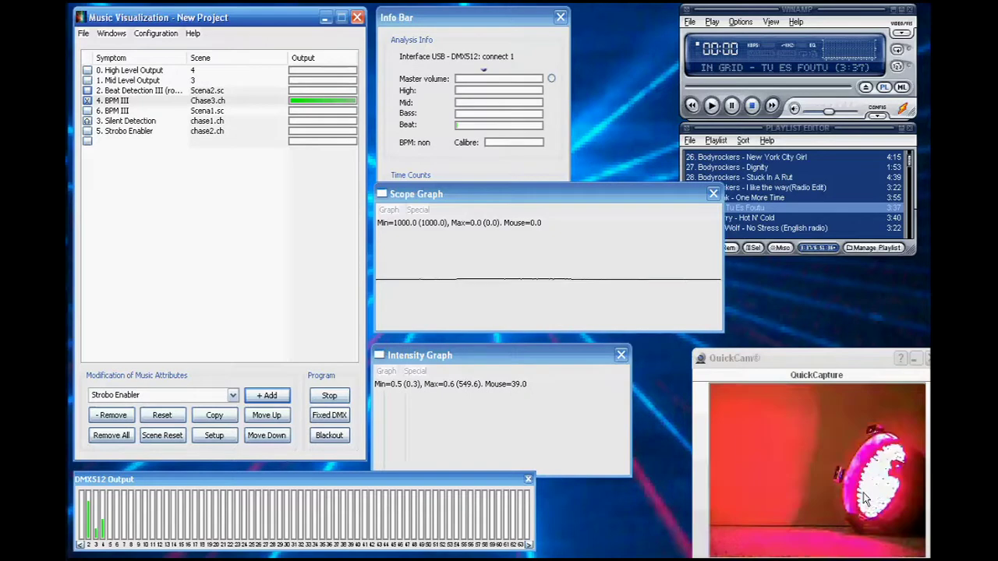
left_click(87, 100)
left_click(87, 121)
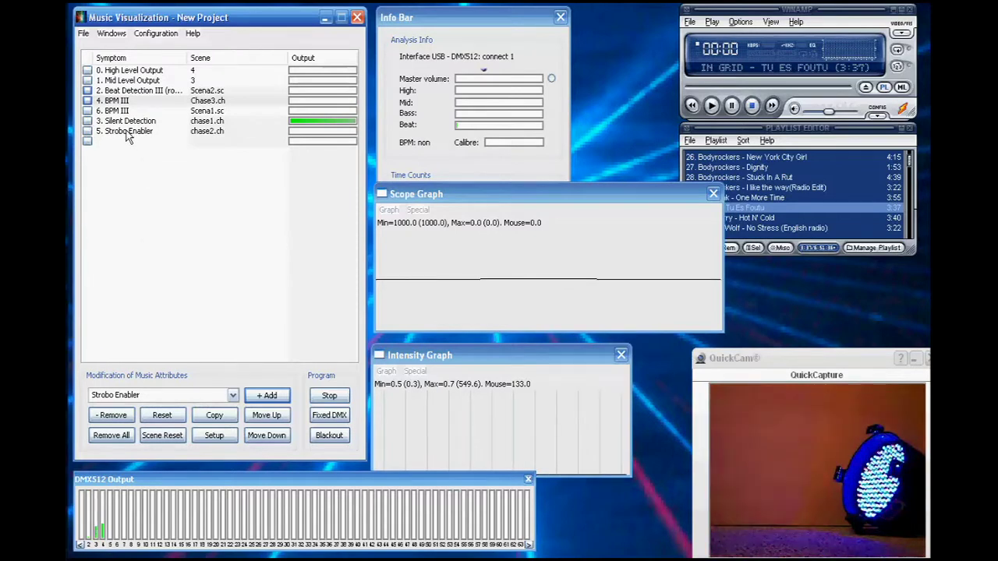
Briefly force symptom 5 Strobo Enabler on, and open its chase2.ch for editing to remove all its scenes.
left_click(88, 132)
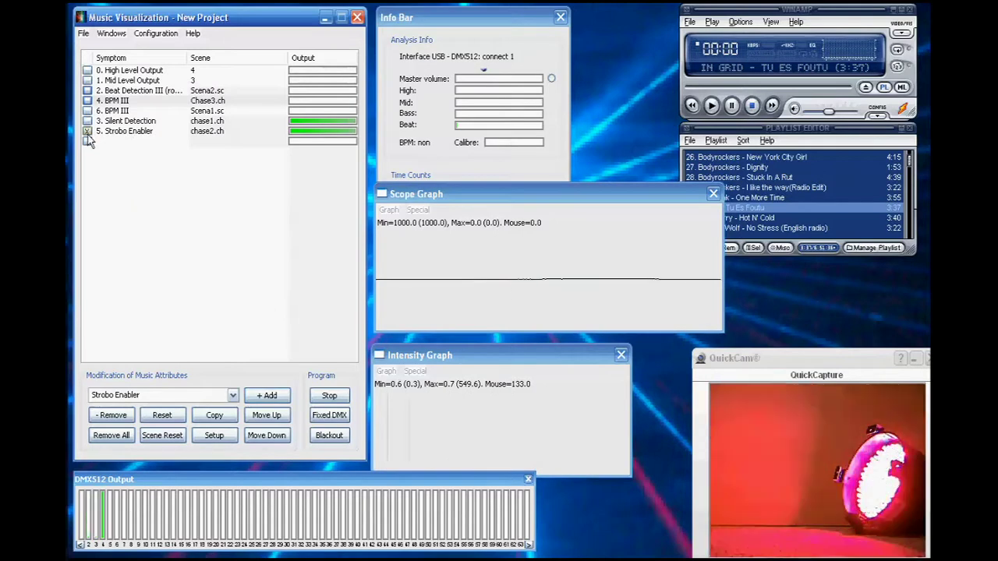
left_click(88, 132)
double_click(121, 134)
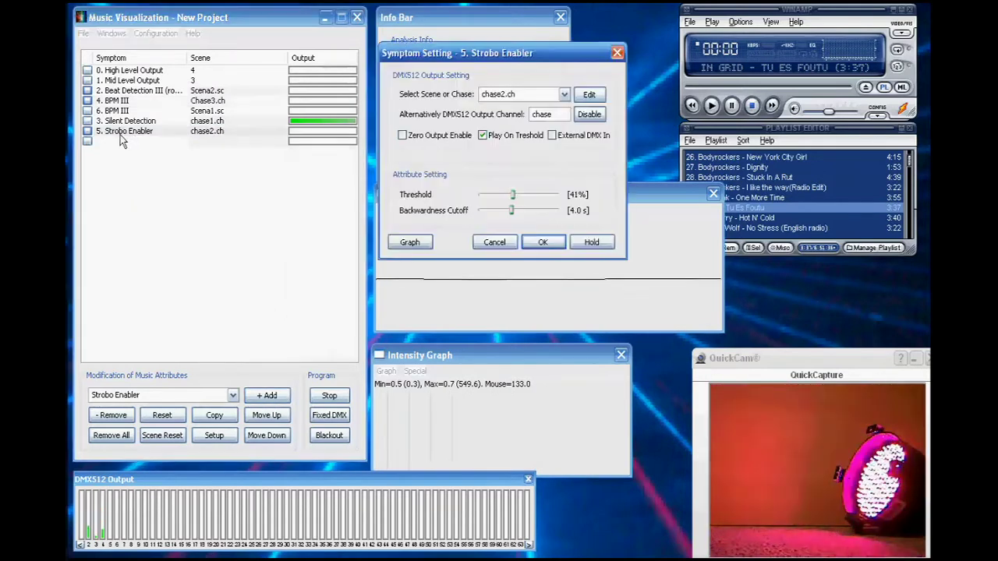
left_click(590, 95)
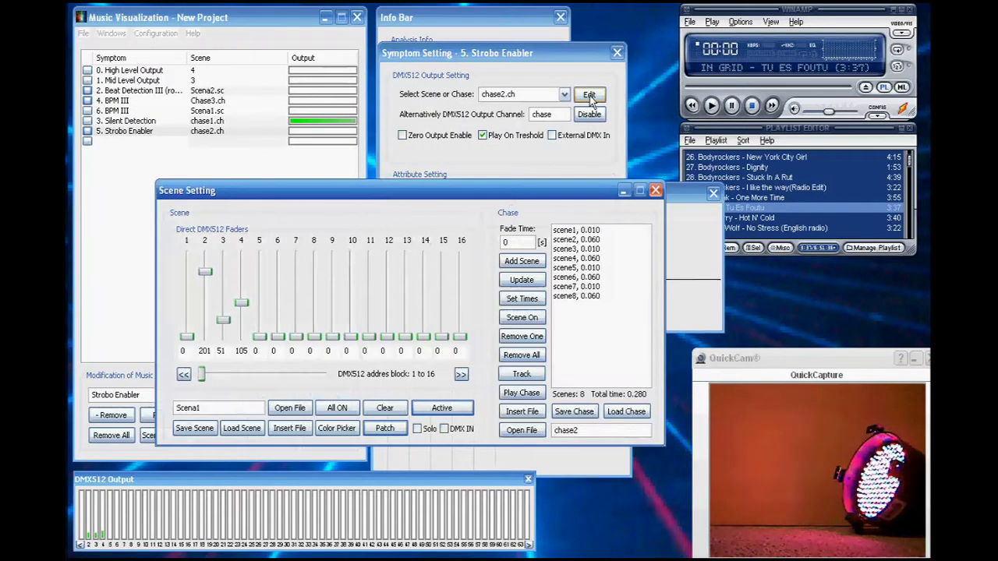
left_click(535, 357)
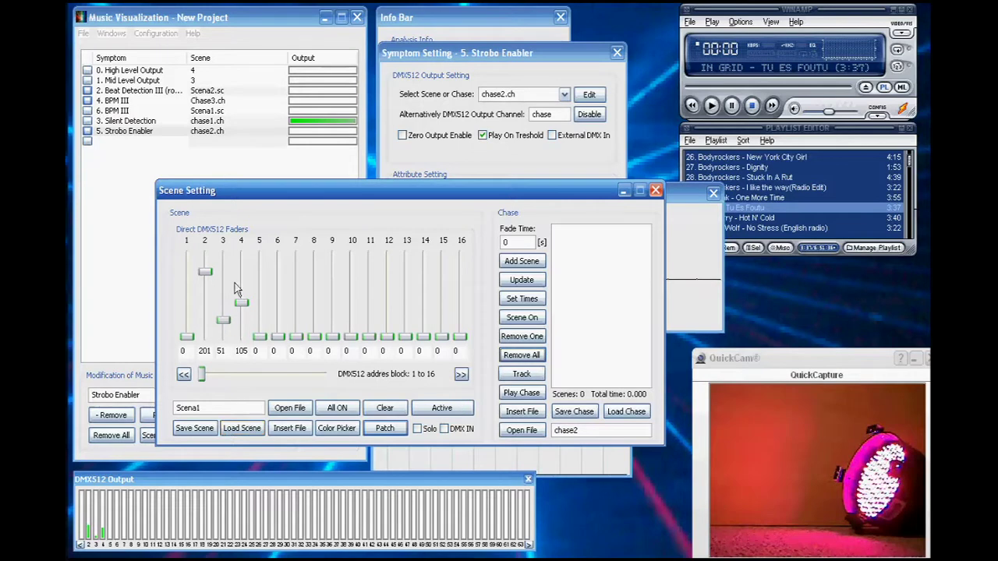
Set DMX channels 2 and 4 to 255 and channel 3 to 20.
left_click_drag(223, 320, 206, 255)
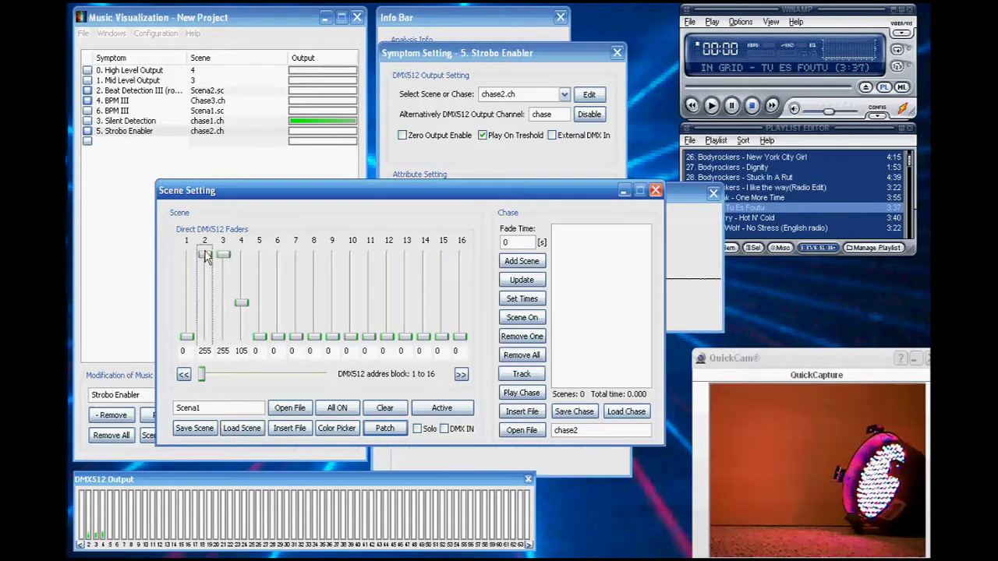
left_click_drag(241, 302, 241, 254)
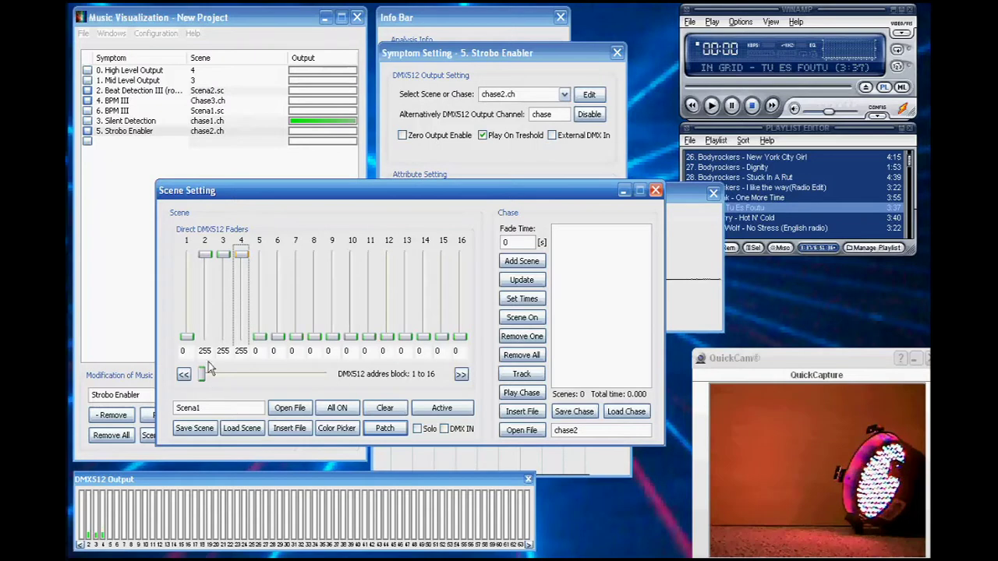
left_click_drag(223, 255, 222, 333)
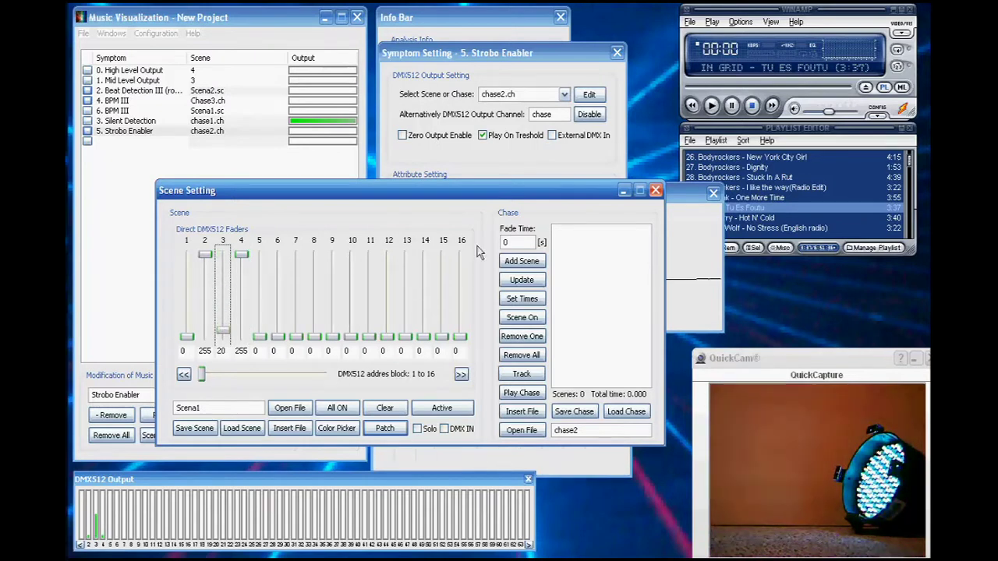
Activate the faders and add this colour to the chase as two scenes with fade times .01 and .08 s.
left_click(519, 245)
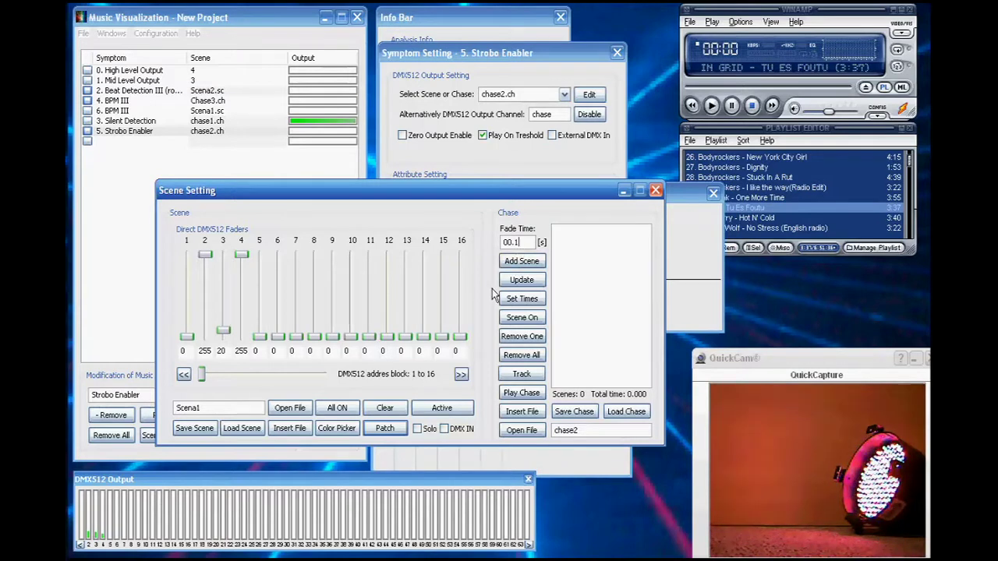
key("BackSpace")
key("BackSpace")
key("BackSpace")
key("BackSpace")
type(".01")
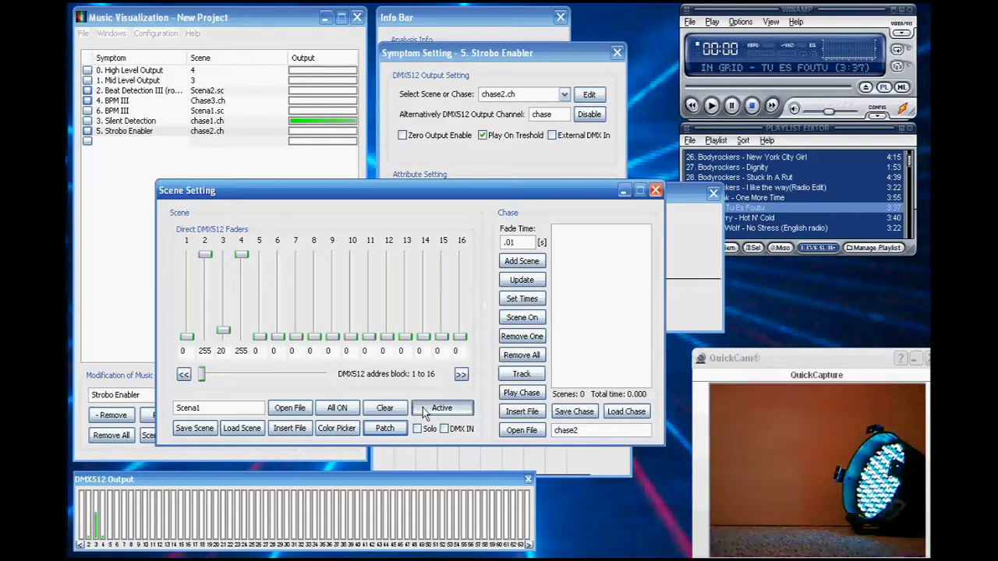
left_click(424, 411)
left_click(524, 261)
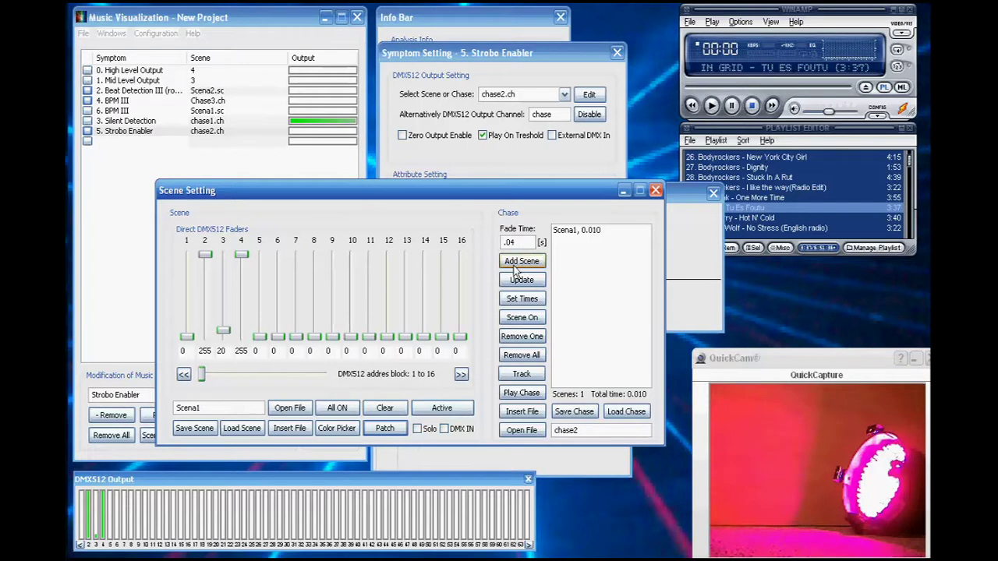
left_click(511, 266)
Set channel 3 to 255 and channel 2 to 16, and add the colour to the chase with a .01 s fade time.
mouse_move(222, 330)
left_mouse_down()
mouse_move(223, 254)
mouse_move(204, 333)
left_mouse_up()
left_click(528, 245)
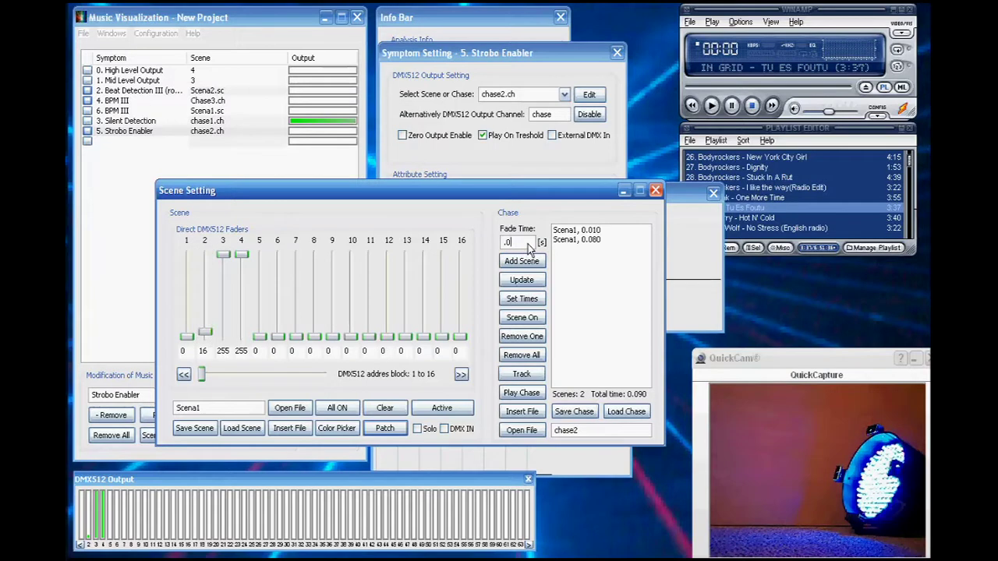
left_click(514, 262)
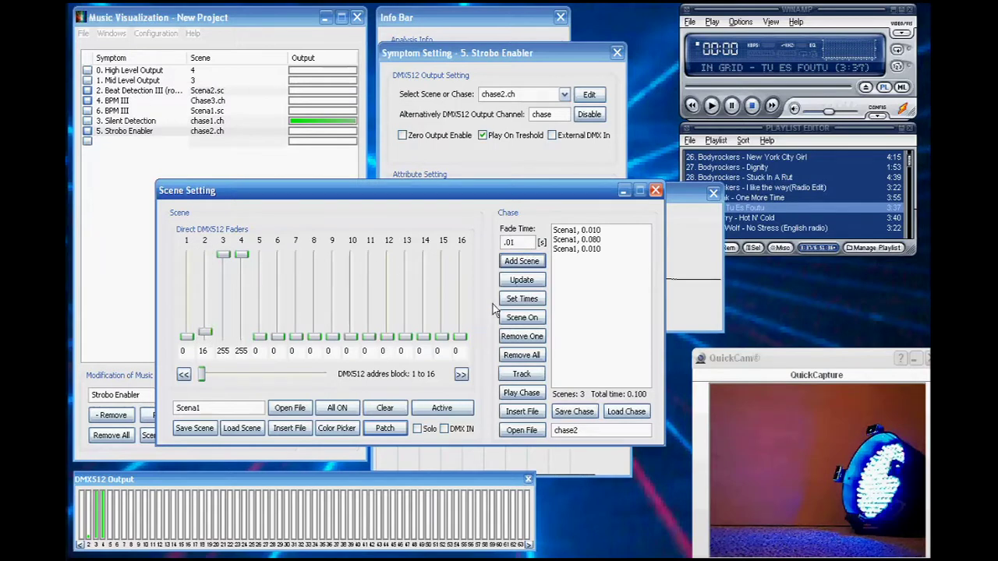
Add the same colour again with a .08 s fade time and test-play the chase.
key("BackSpace")
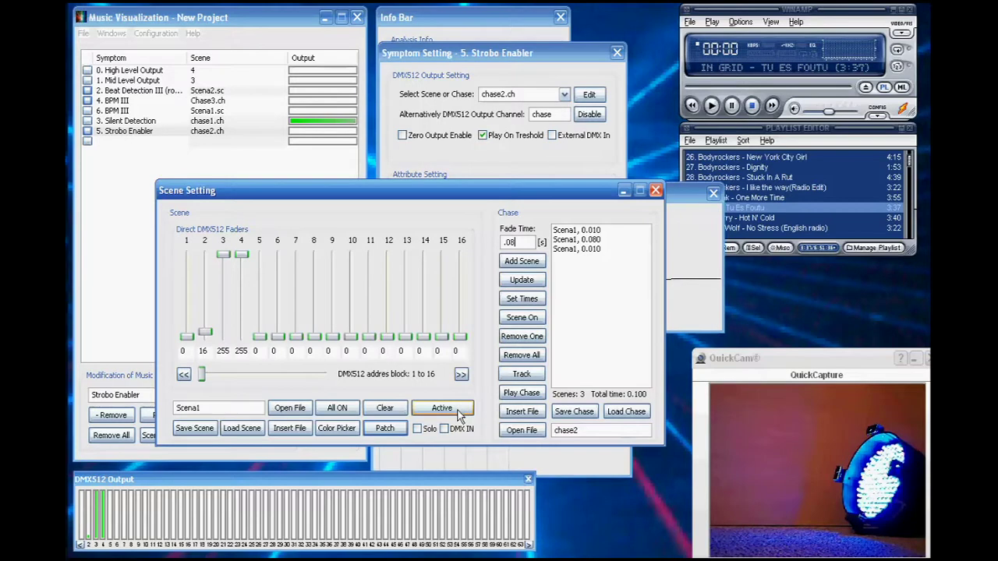
left_click(524, 394)
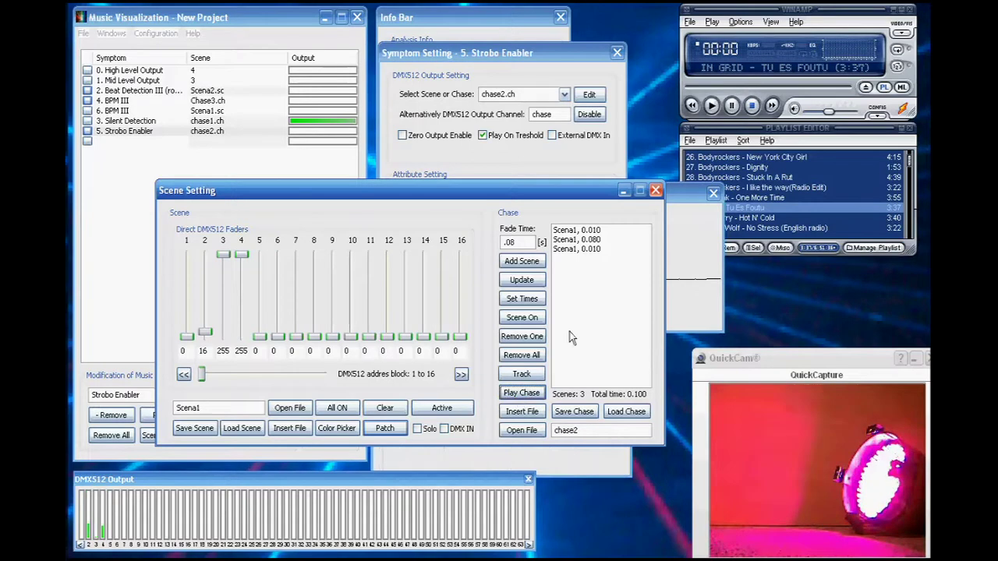
left_click(532, 262)
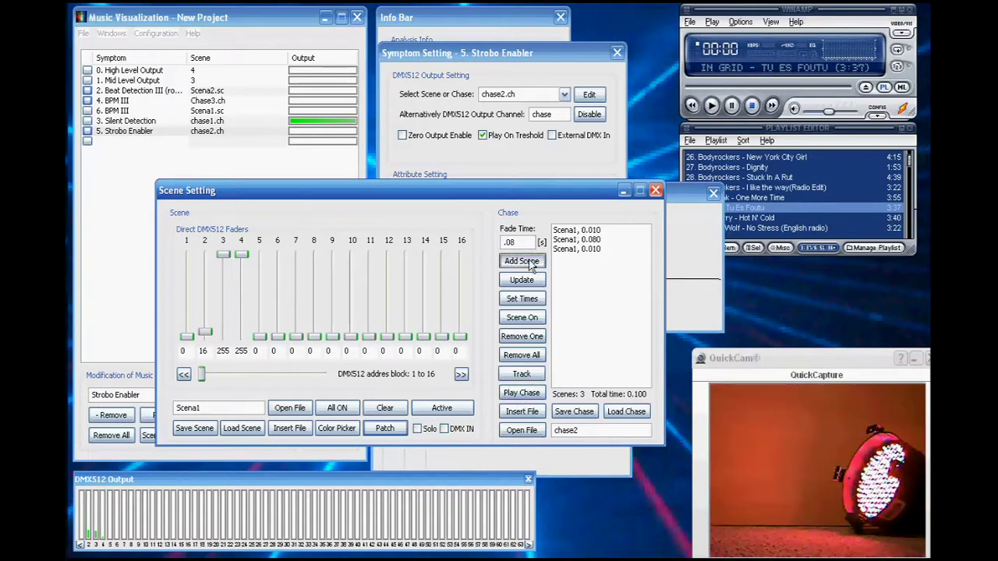
left_click(528, 393)
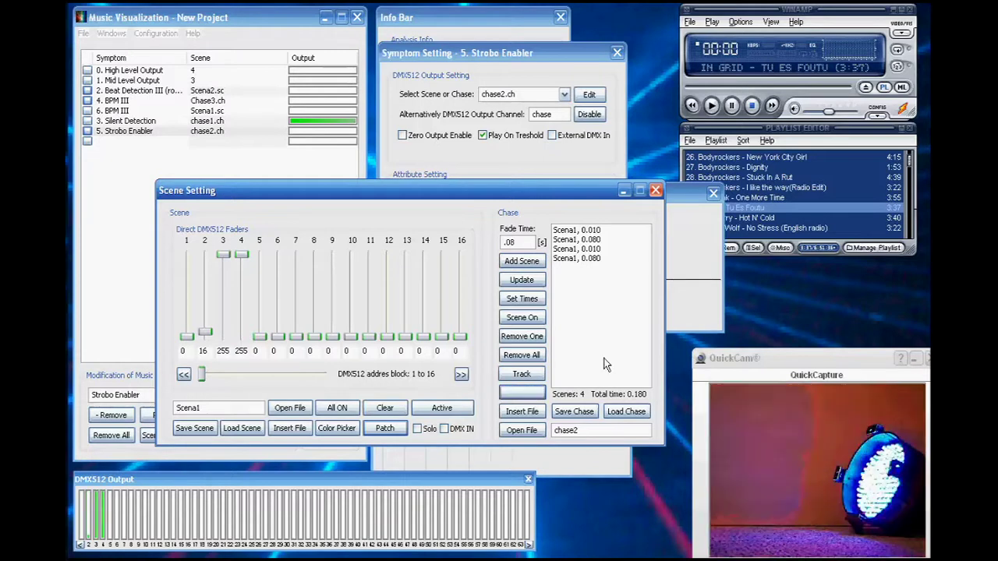
left_click(522, 394)
Set the fade time to .01 s, raise channel 4 to full and lower channels 2 and 3 to near zero.
left_click_drag(241, 255, 241, 288)
left_click_drag(205, 334, 205, 282)
left_click(518, 243)
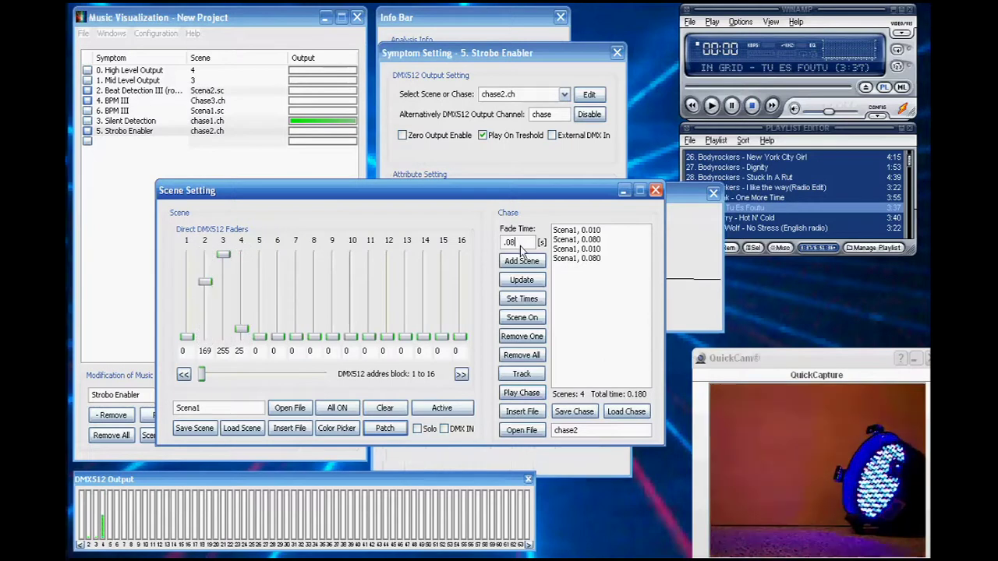
left_click_drag(223, 255, 223, 265)
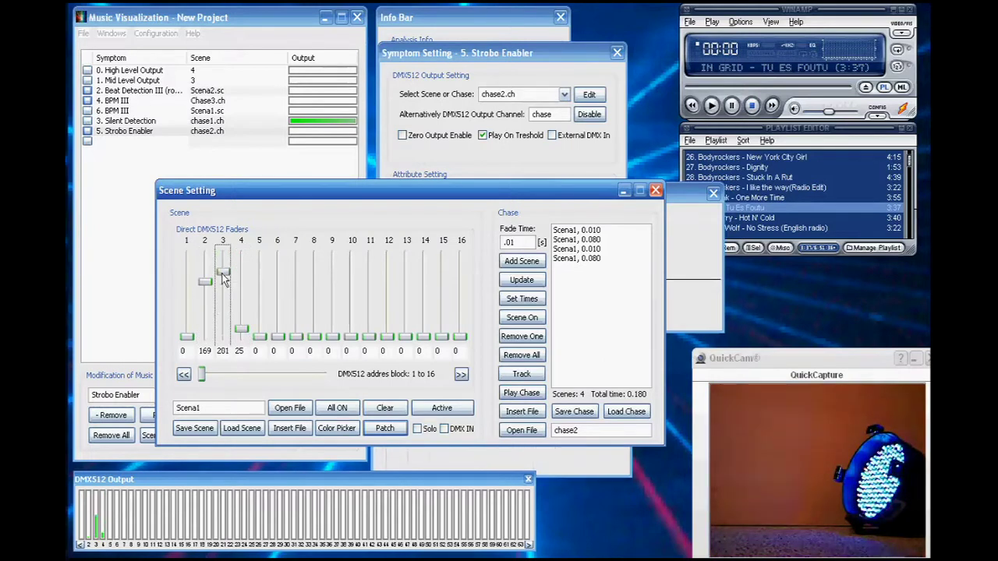
left_click(243, 326)
left_click_drag(242, 326, 242, 255)
left_click_drag(205, 282, 207, 339)
left_click_drag(226, 266, 205, 336)
Activate the faders and add the channel 4 colour as two scenes with fade times .01 and .08 s.
left_click(450, 410)
left_click(522, 260)
left_click(524, 261)
Set channel 3 to 255 and channel 4 to 16, and add two scenes with fade times .01 and .08 s.
mouse_move(223, 336)
left_mouse_down()
mouse_move(223, 254)
mouse_move(242, 332)
left_mouse_up()
left_click(527, 247)
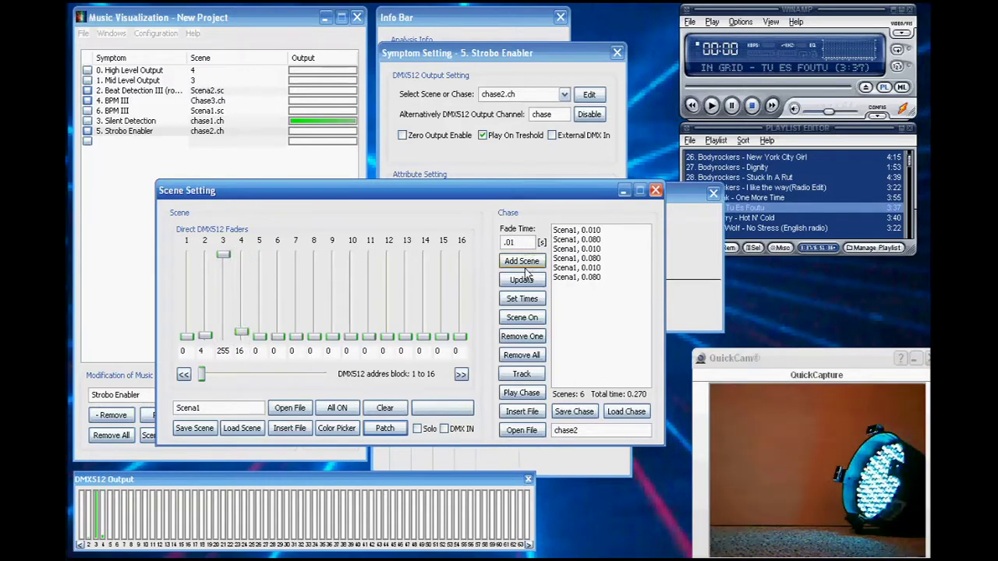
left_click(528, 264)
left_click(525, 247)
left_click(523, 261)
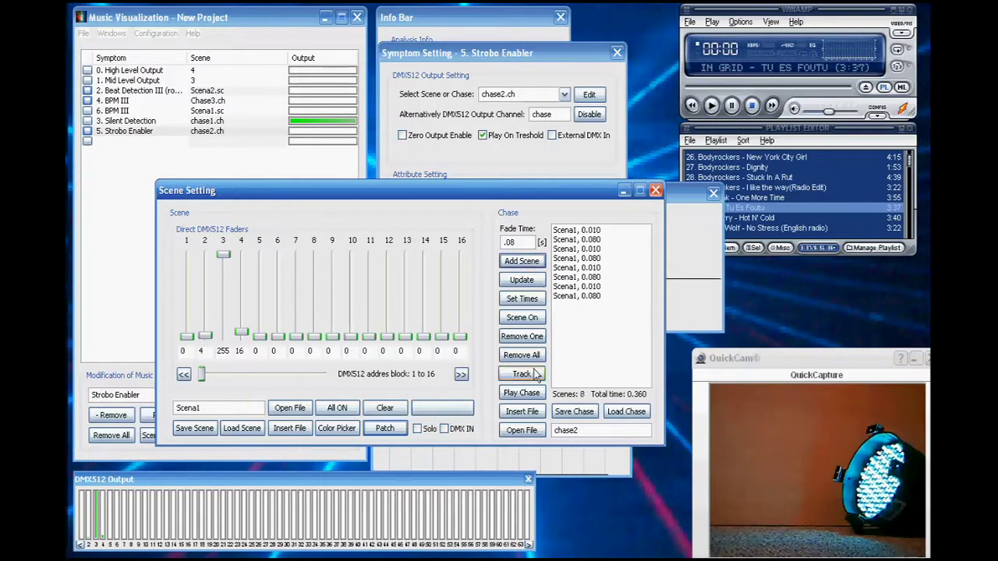
Test-play the chase and save it as chase2, updating all symptoms that use it.
left_click(535, 397)
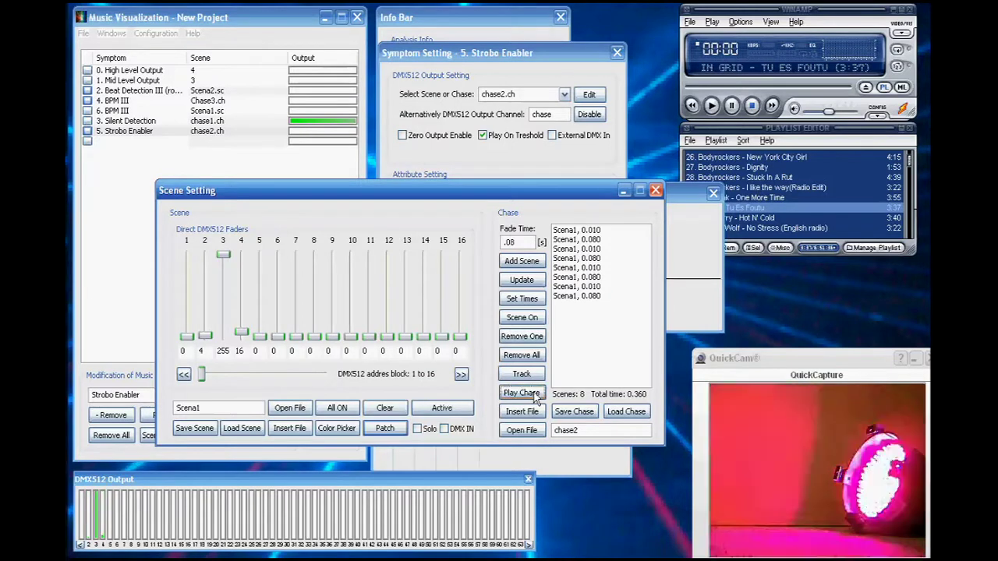
left_click(458, 411)
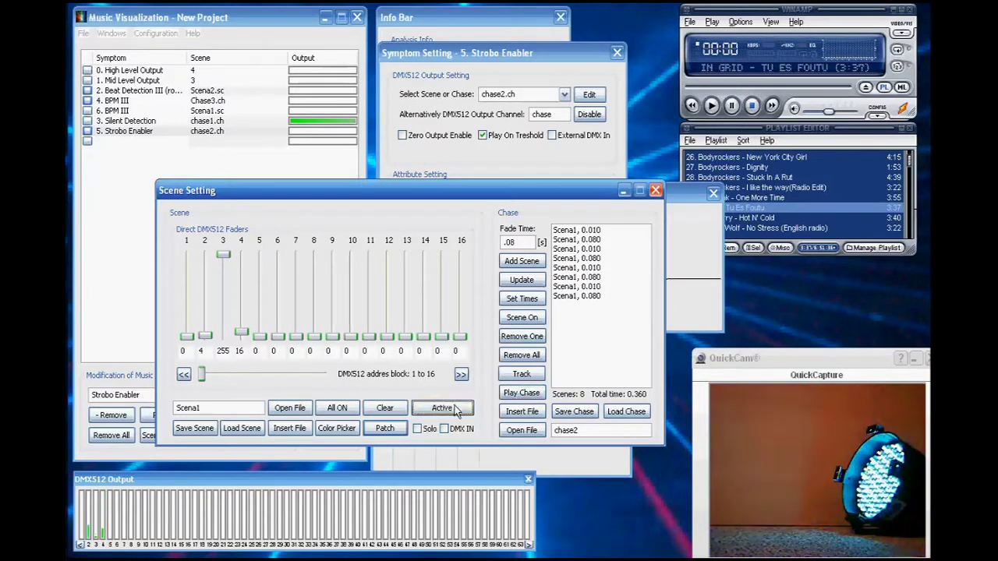
left_click(574, 413)
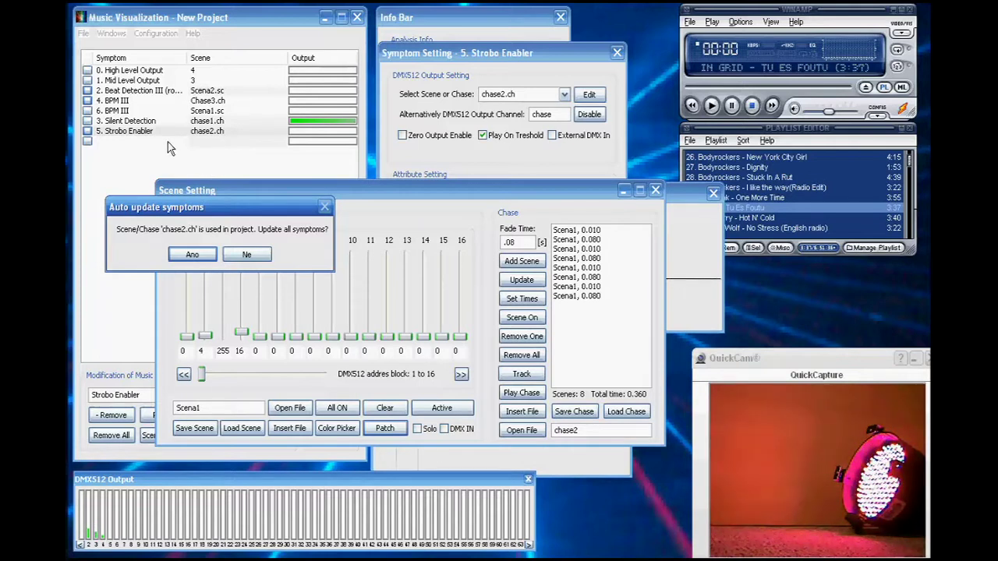
left_click(190, 255)
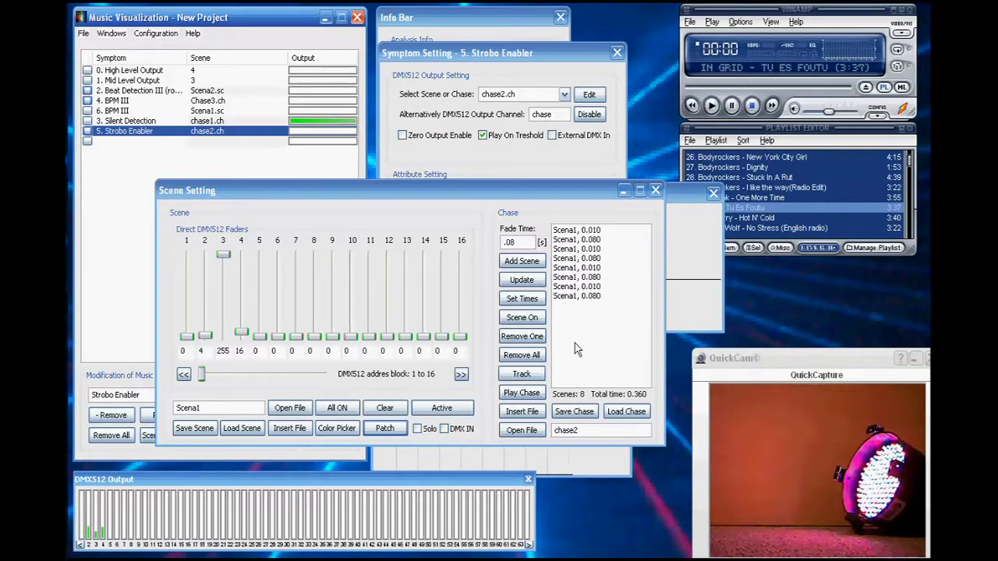
left_click(652, 192)
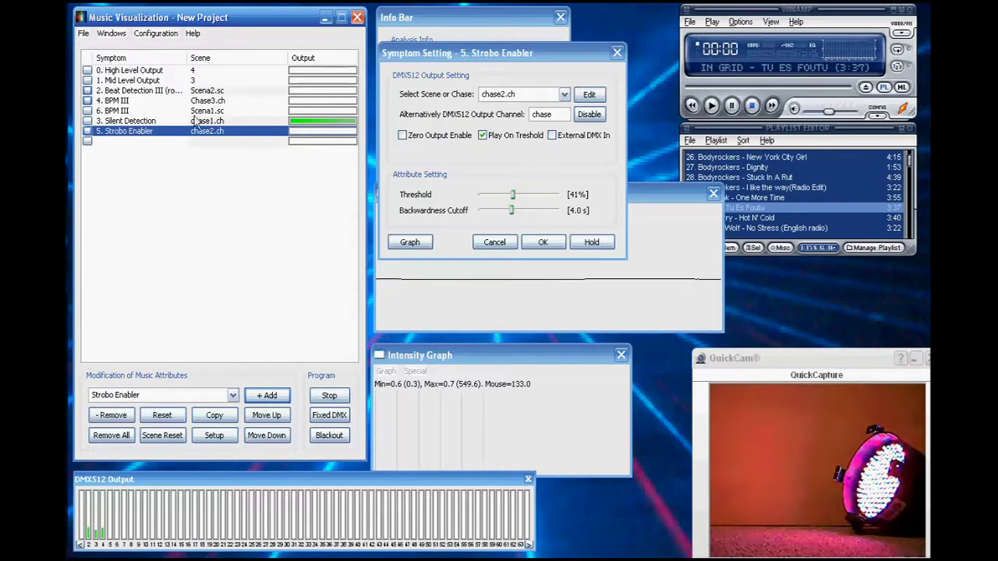
Reopen the Scene Setting window, examine the channel labels in the Tool Tip Editor, and close both windows.
left_click(112, 33)
left_click(117, 50)
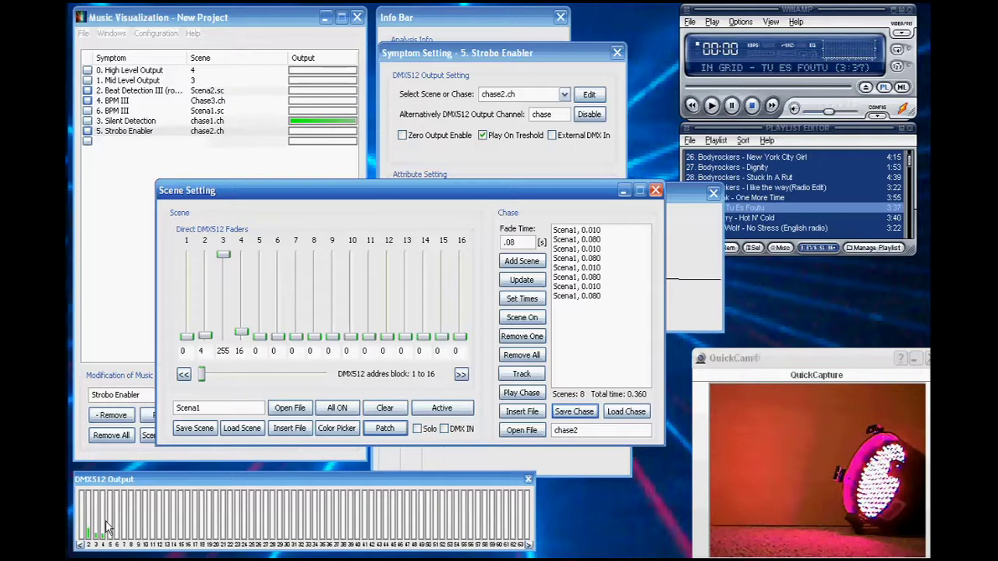
left_click(113, 34)
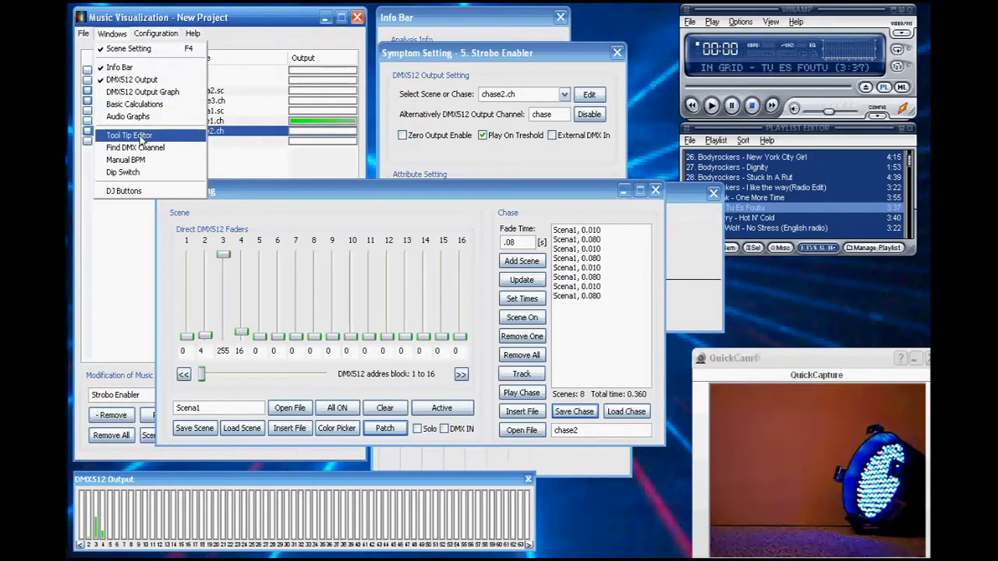
left_click(148, 136)
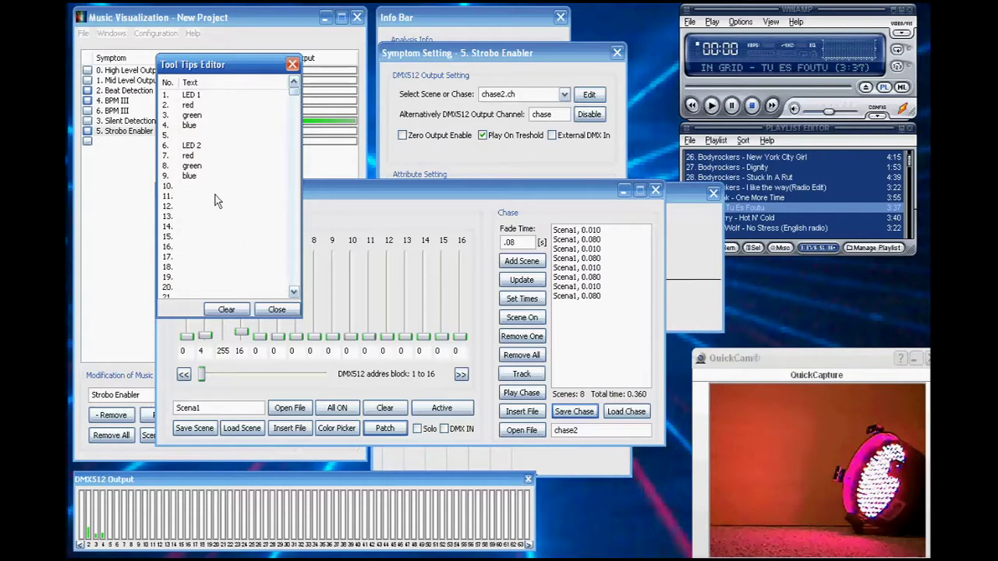
left_click(292, 64)
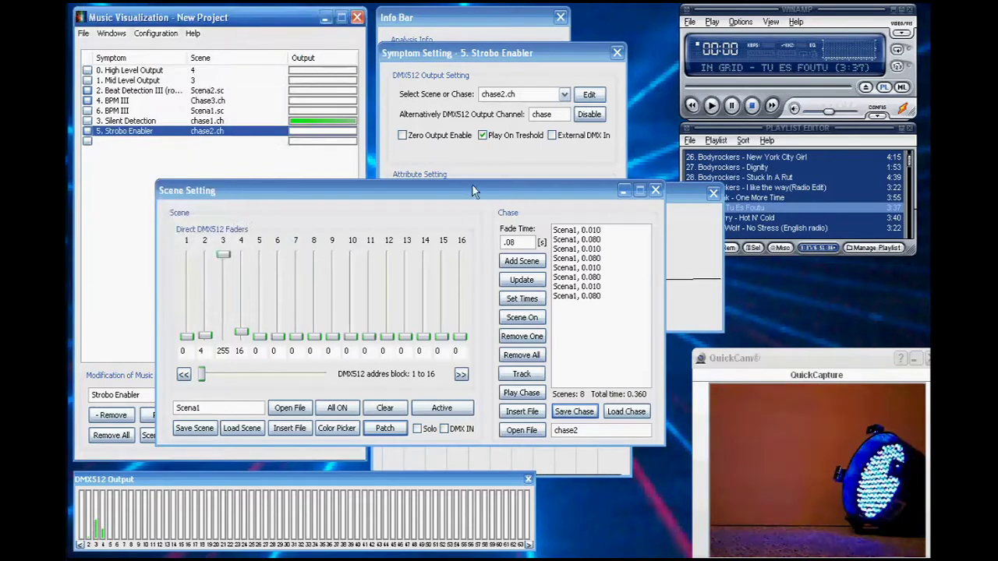
left_click(655, 191)
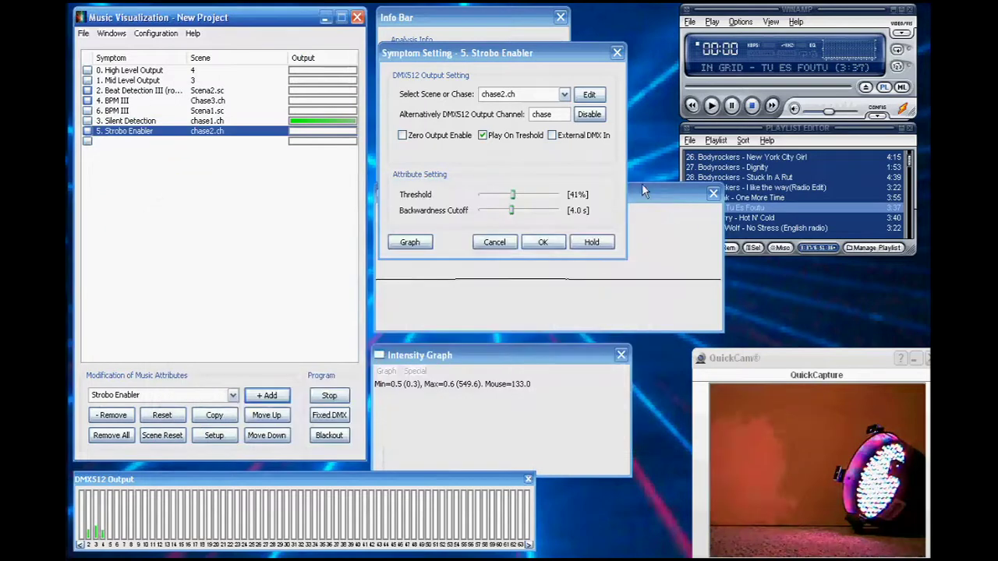
Play the track In Grid - Tu Es Foutu in Winamp and close the Strobo Enabler symptom settings.
left_click(759, 214)
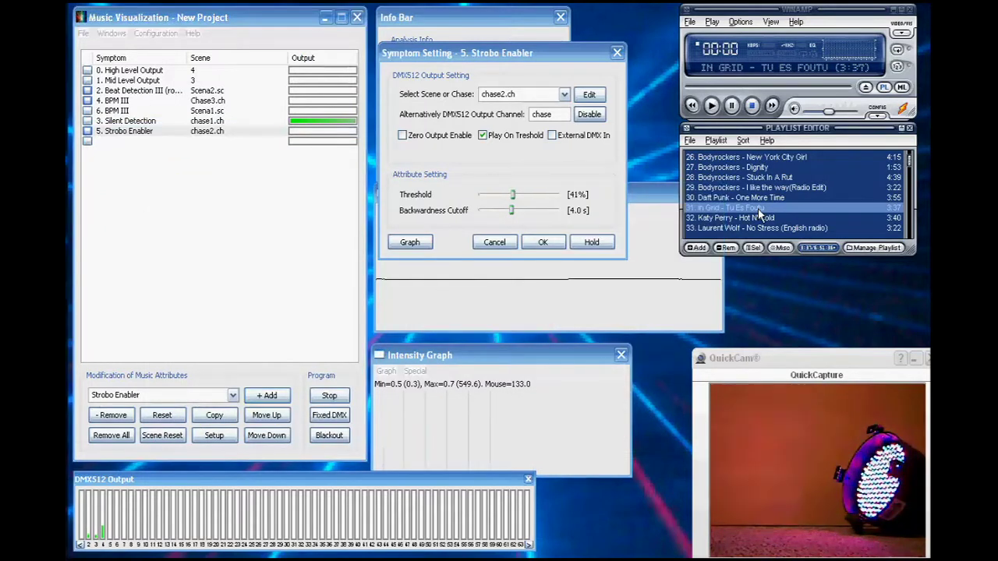
left_click(736, 189)
double_click(728, 208)
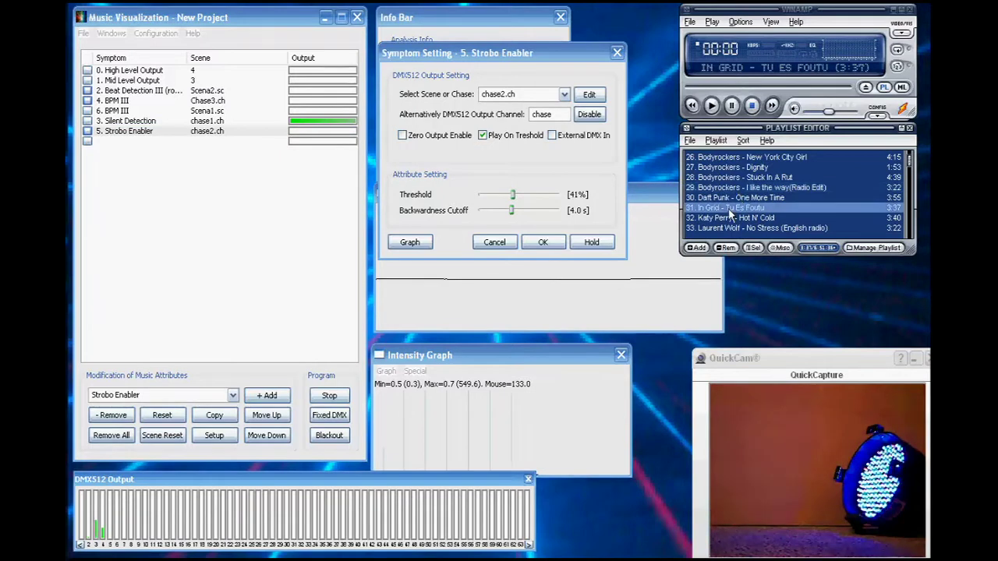
left_click(615, 53)
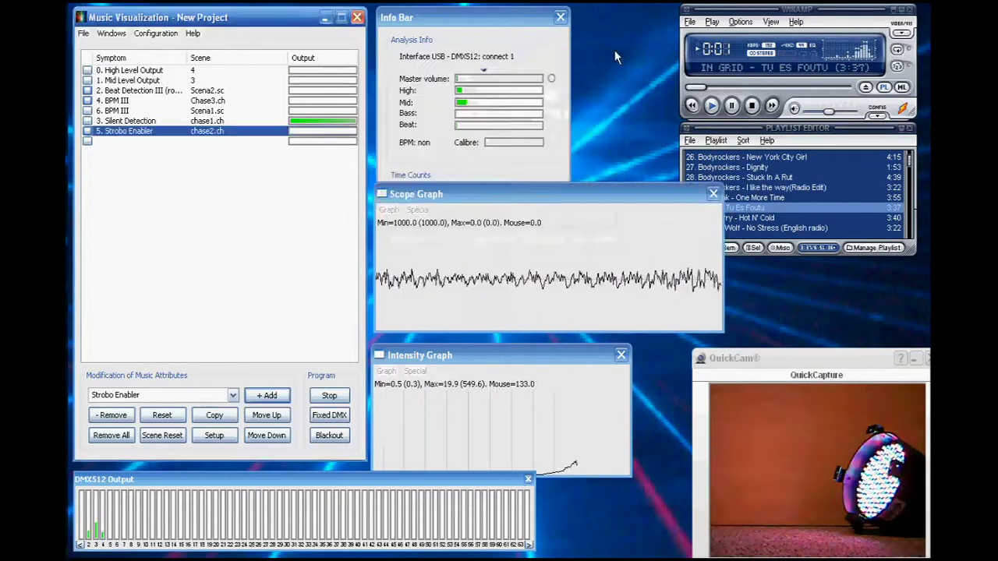